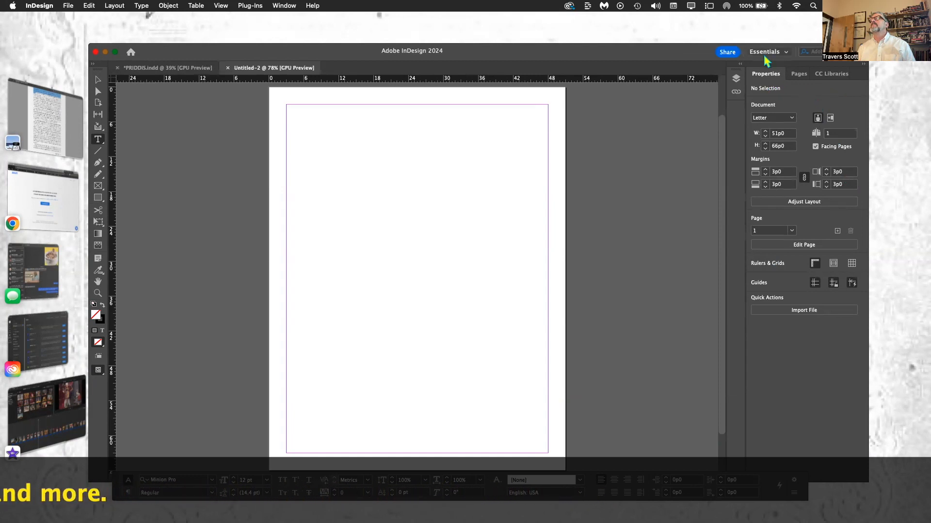
Show the Layers panel, hide it, and expand it again beside the page.
left_click(284, 6)
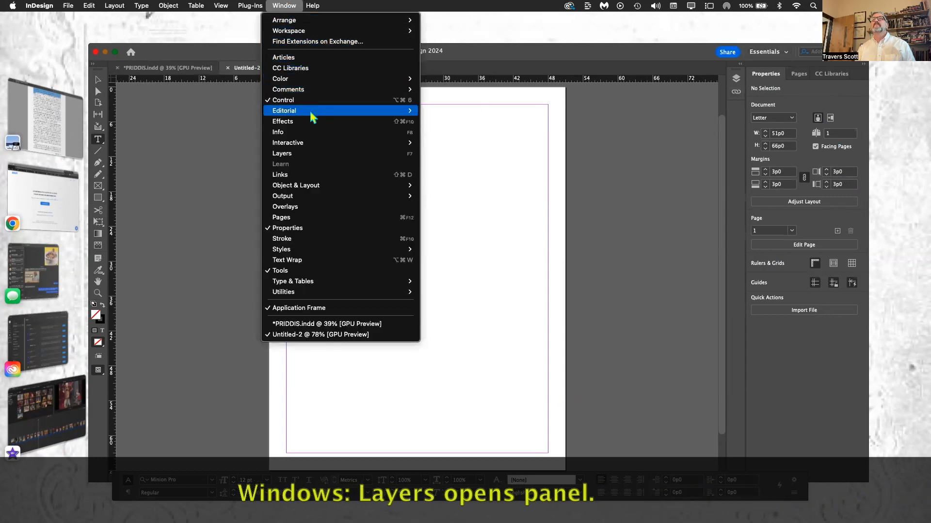
left_click(313, 157)
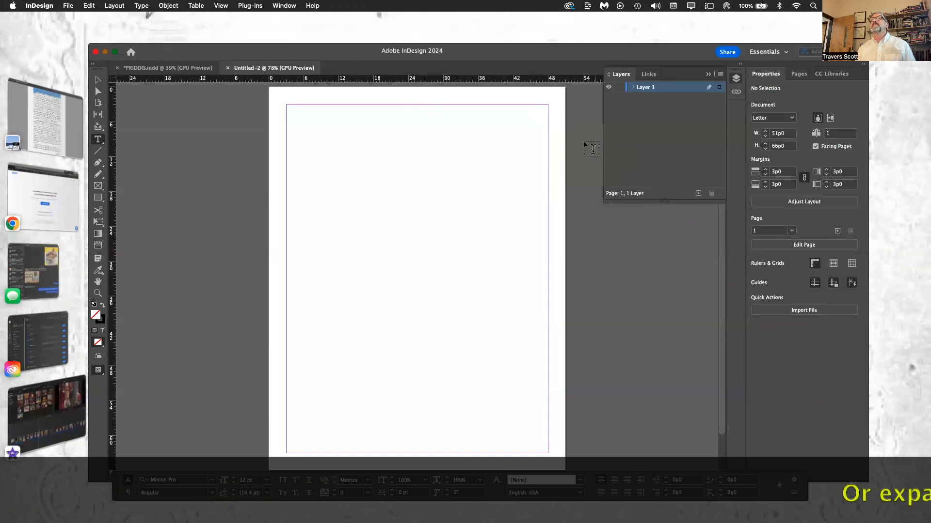
left_click(222, 6)
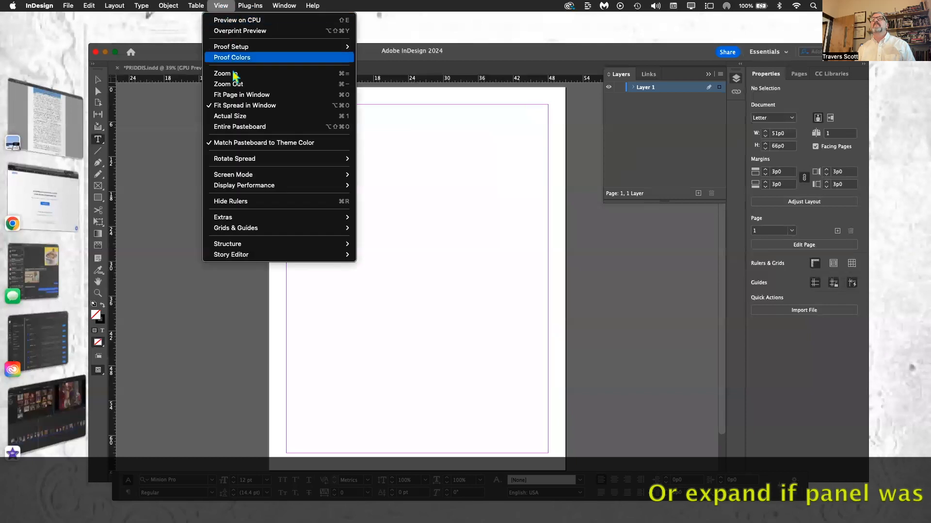
mouse_move(284, 6)
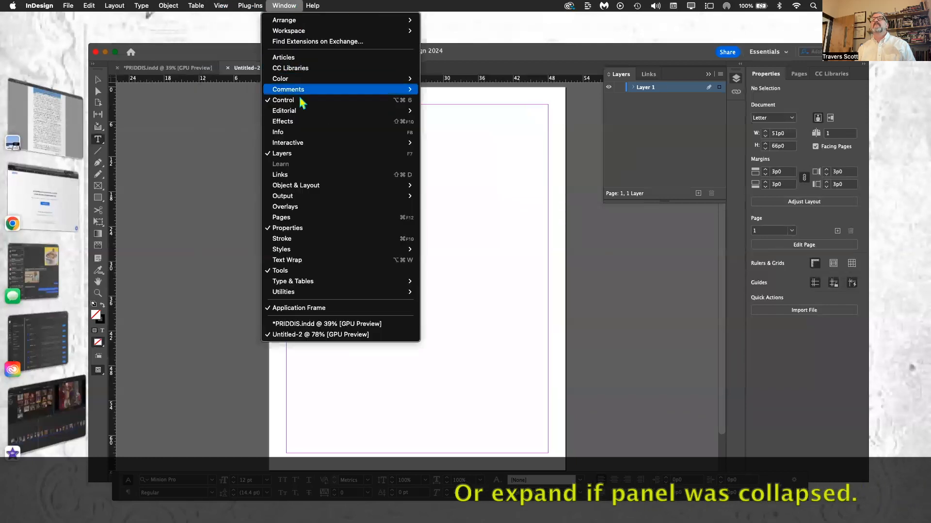
left_click(315, 155)
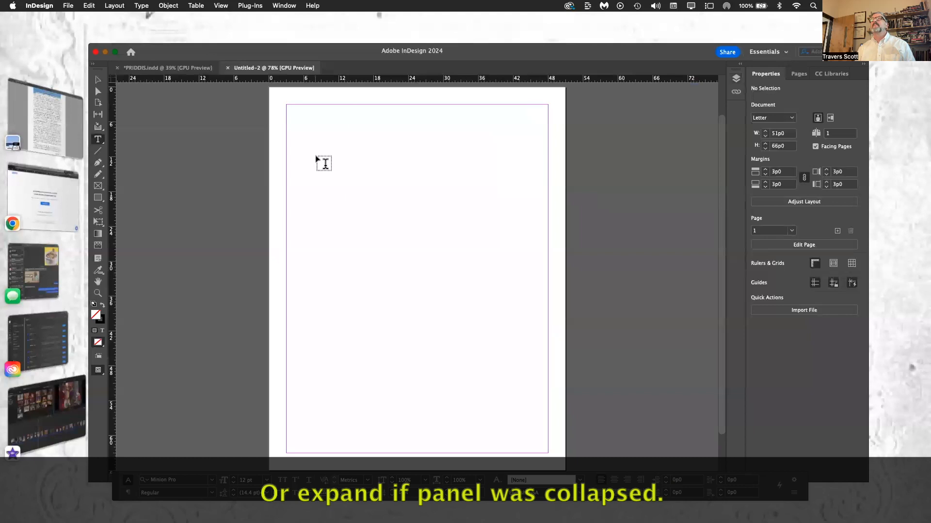
left_click(736, 79)
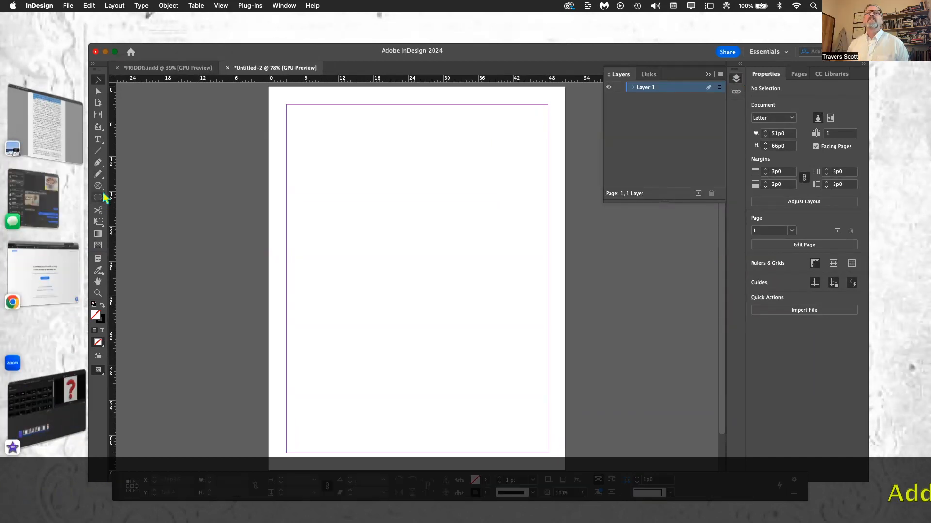
Draw a rectangular frame about 17p2 wide and 31p4 high in the page's upper-left area and fill it with placeholder text.
left_click(98, 186)
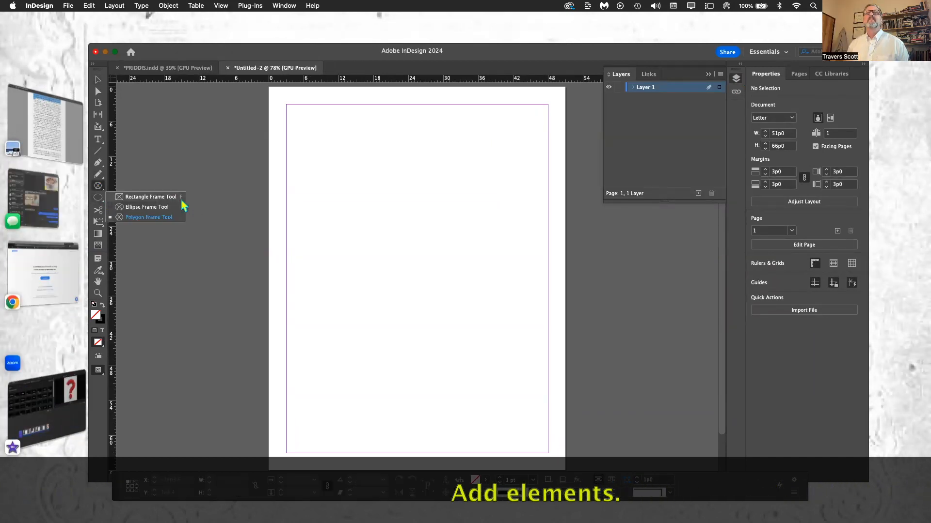
left_click(175, 202)
left_click_drag(308, 138, 409, 320)
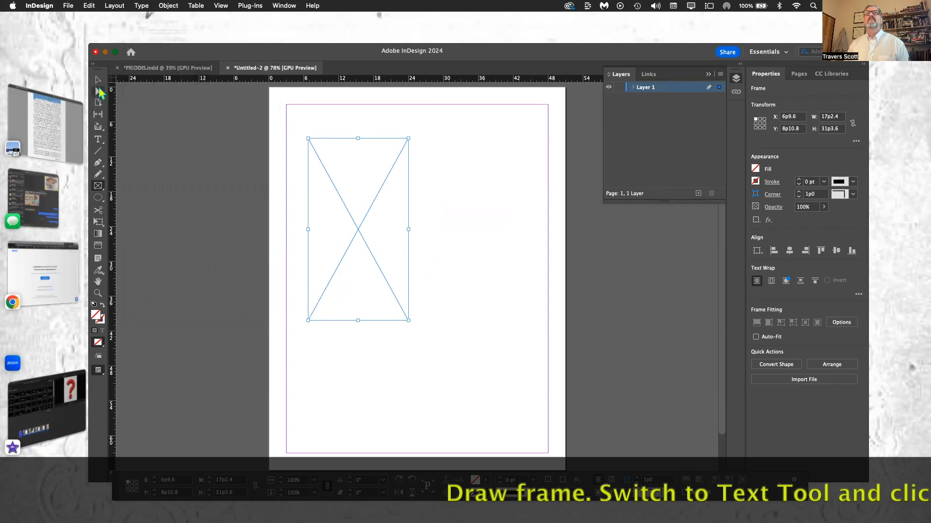
left_click(98, 139)
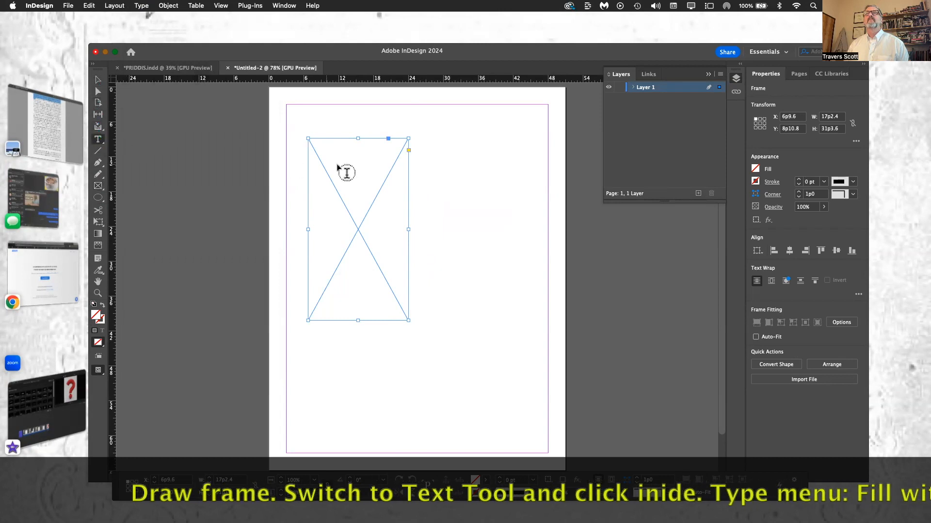
left_click(337, 162)
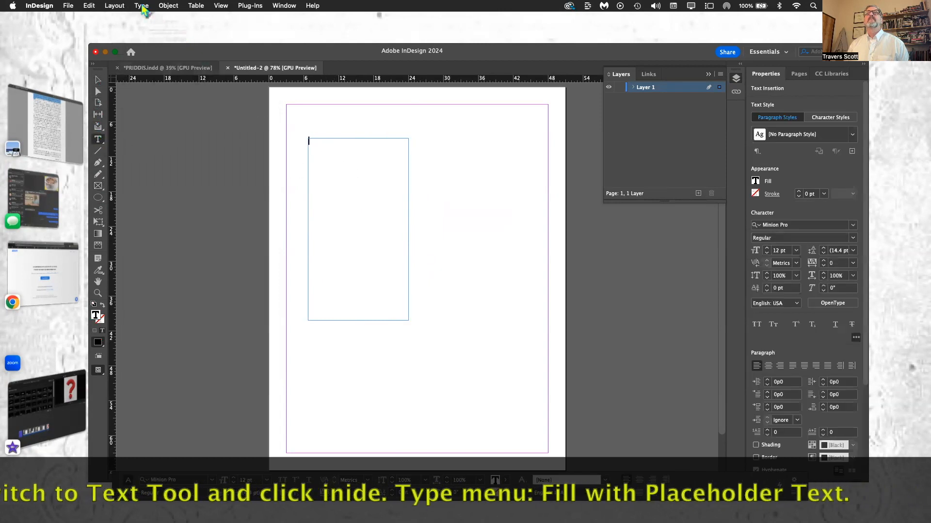
left_click(141, 5)
left_click(179, 356)
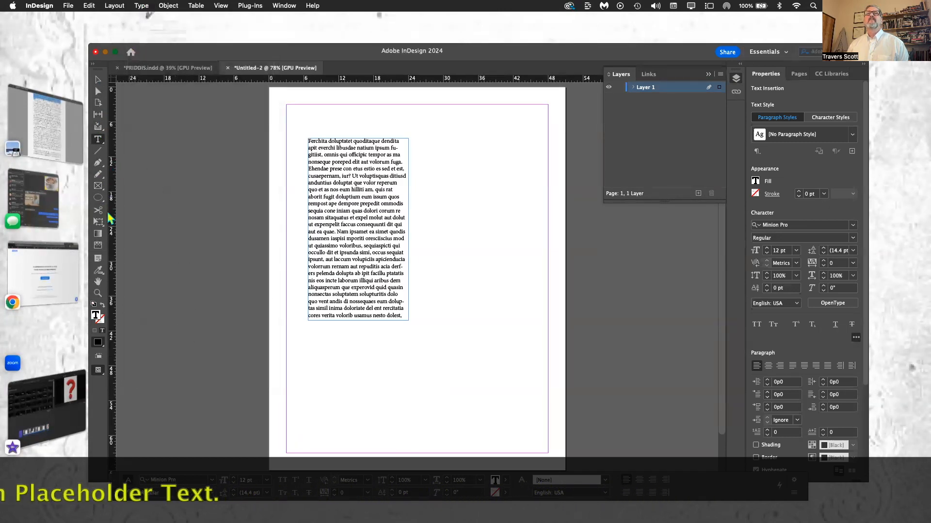
Draw a rectangular frame about 19p0 by 3p6 beside the placeholder text and enter "Texty Tex Tex Text" in it.
left_click(98, 187)
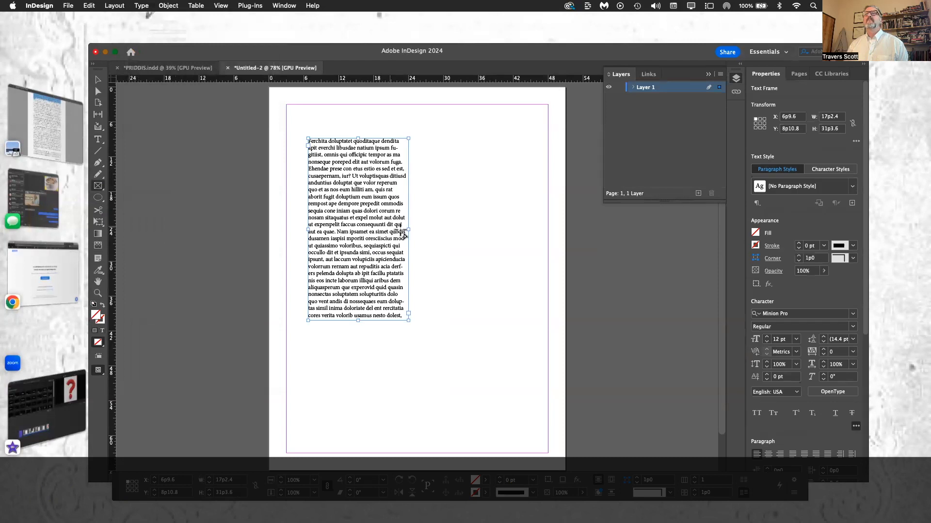
left_click_drag(442, 245, 541, 240)
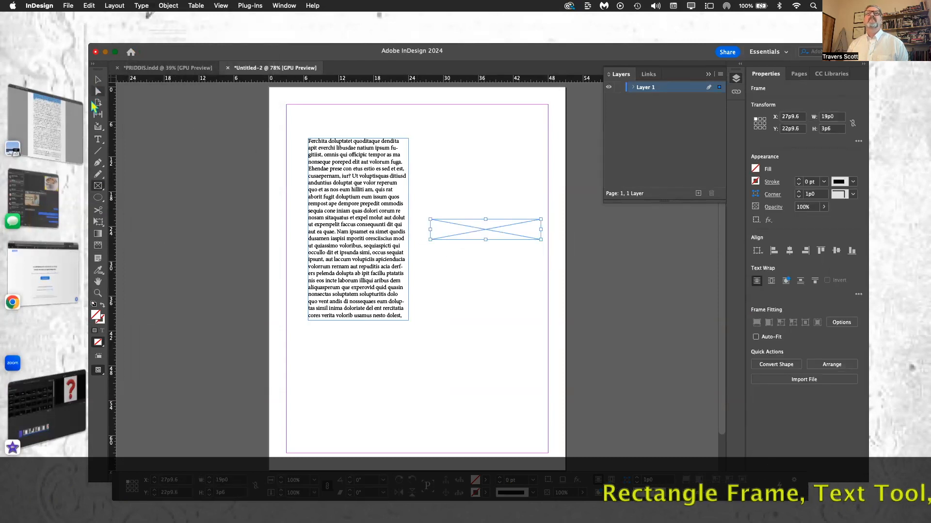
left_click(98, 141)
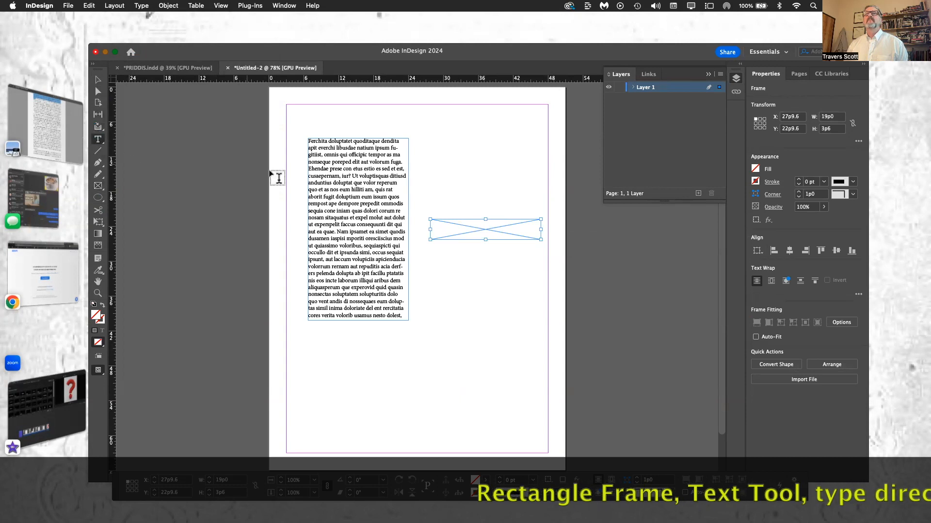
left_click(436, 225)
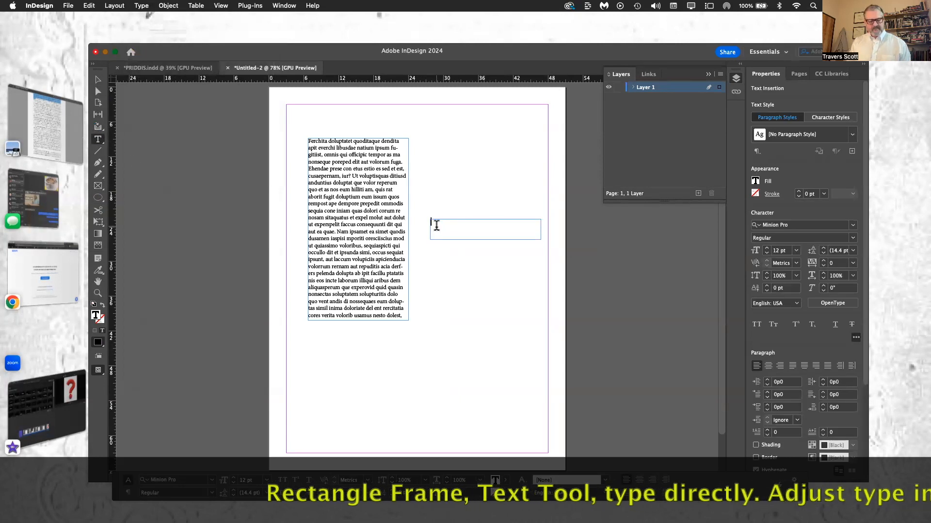
type("T")
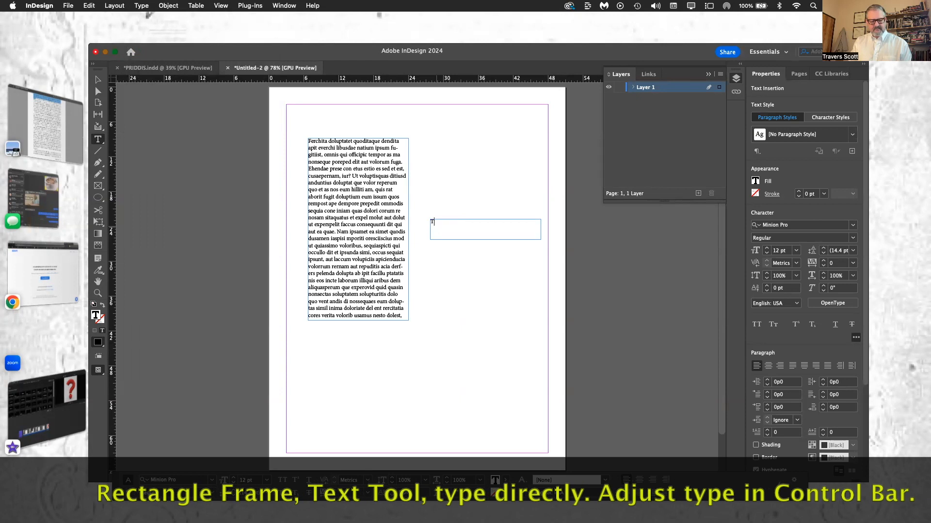
type("exty Tex")
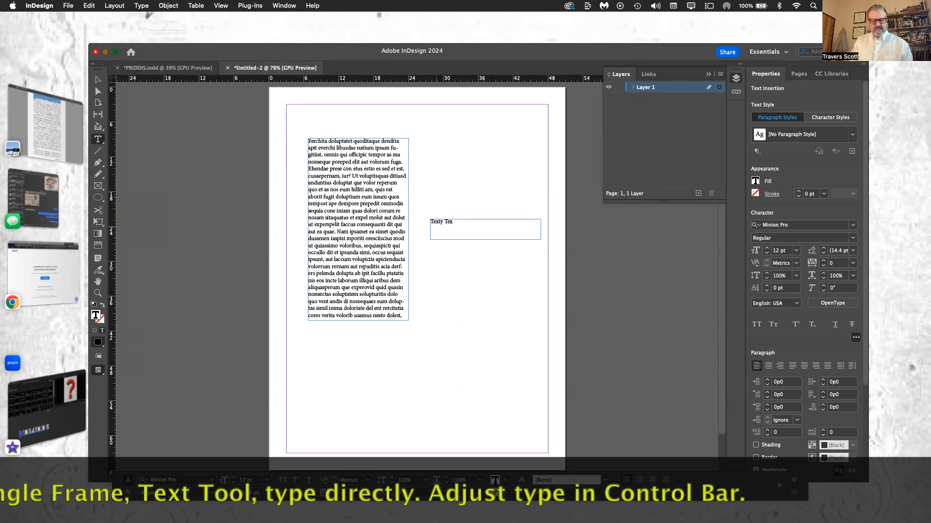
type(" Tex Text")
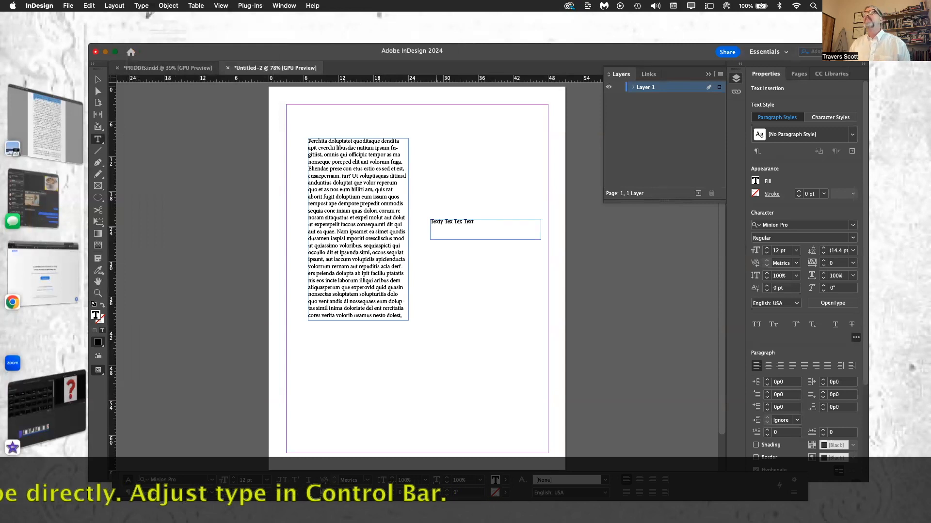
Set all of the "Texty Tex Tex Text" line in Krungthep at 23 pt.
key("super+a")
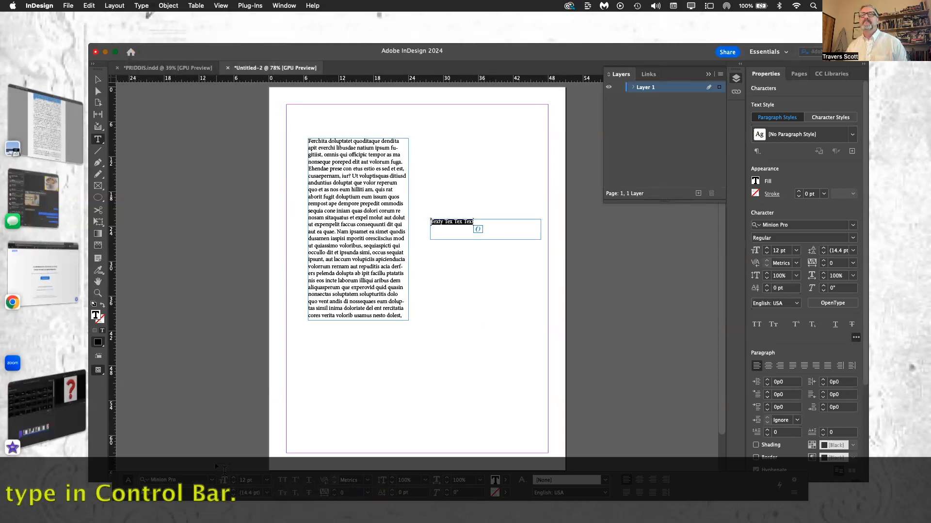
left_click(212, 480)
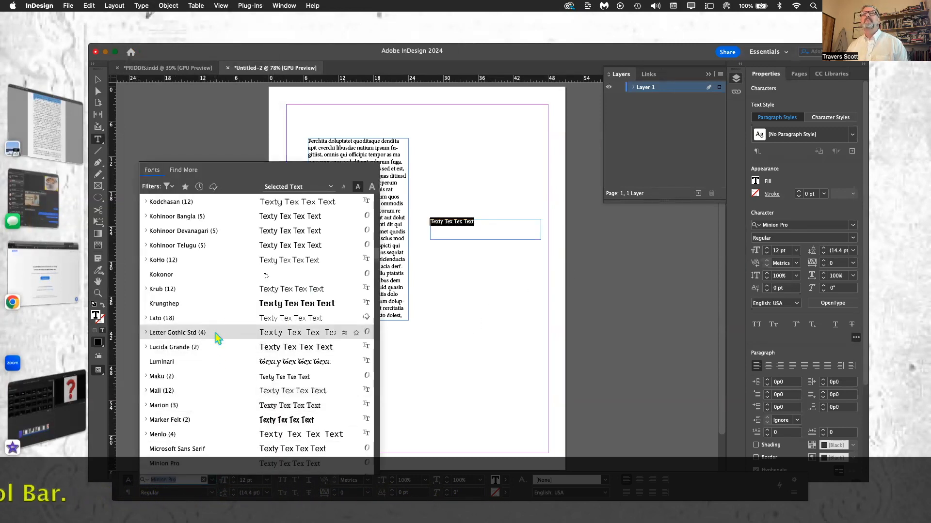
left_click(164, 304)
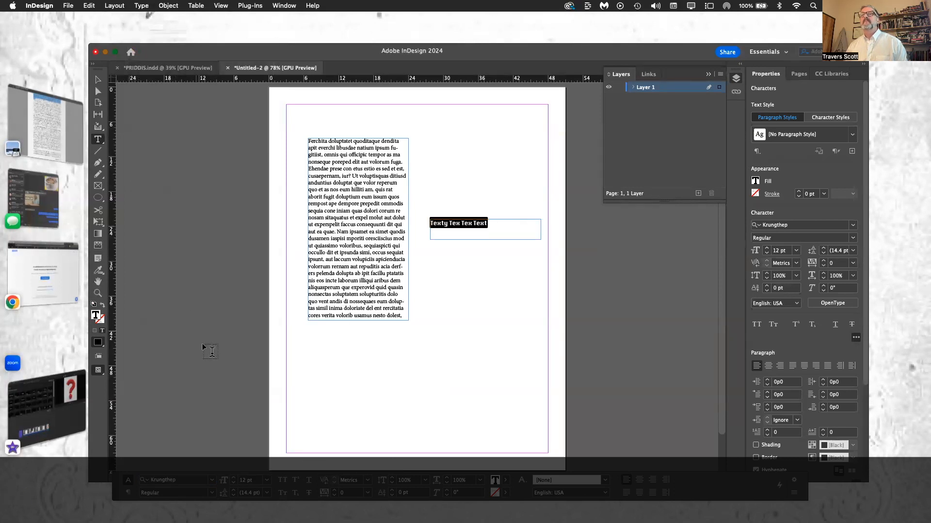
left_click(232, 483)
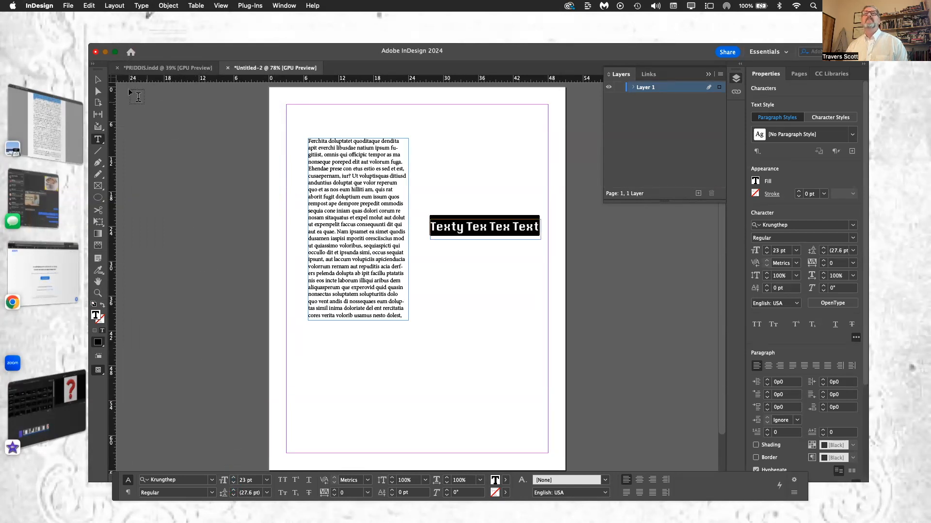
key("Escape")
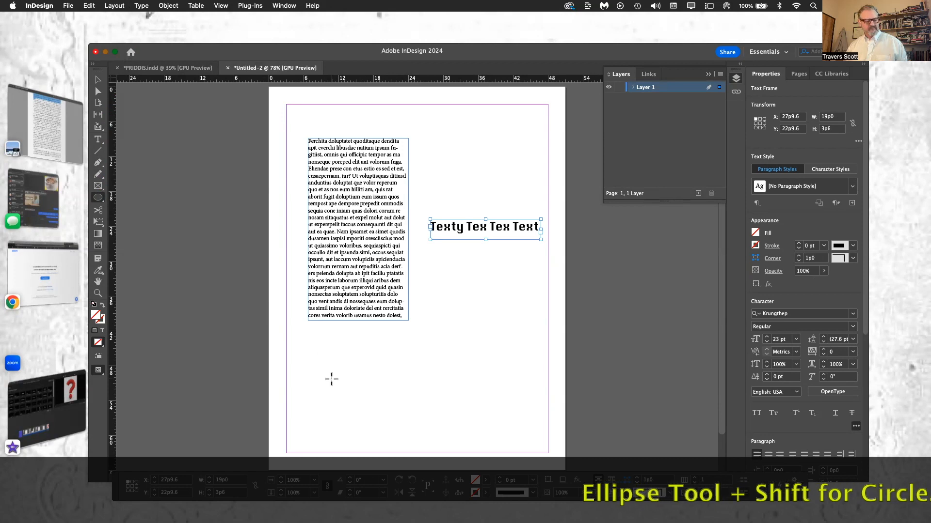
Draw a circle about 10p8 in diameter below the placeholder text and fill it with green C=75 M=5 Y=100 K=0.
left_click_drag(331, 379, 434, 440)
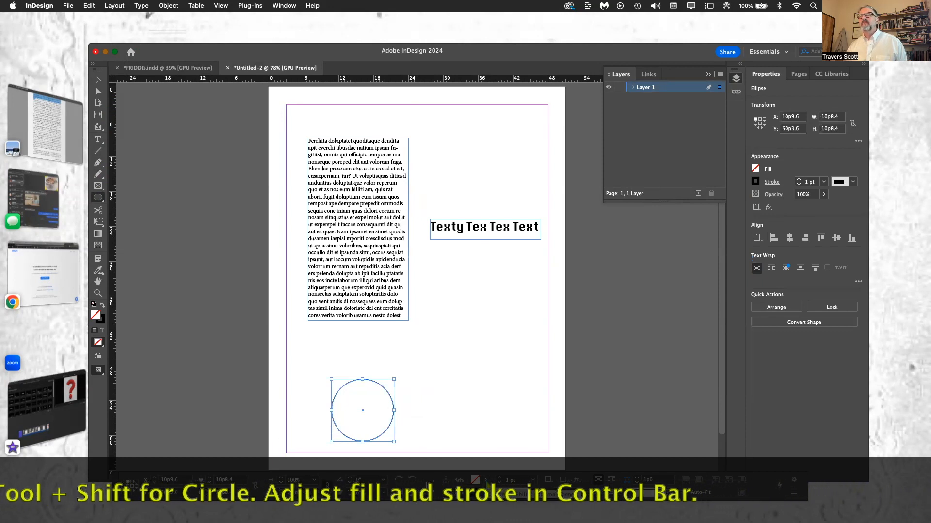
left_click(486, 481)
scroll(453, 457, "down", 1)
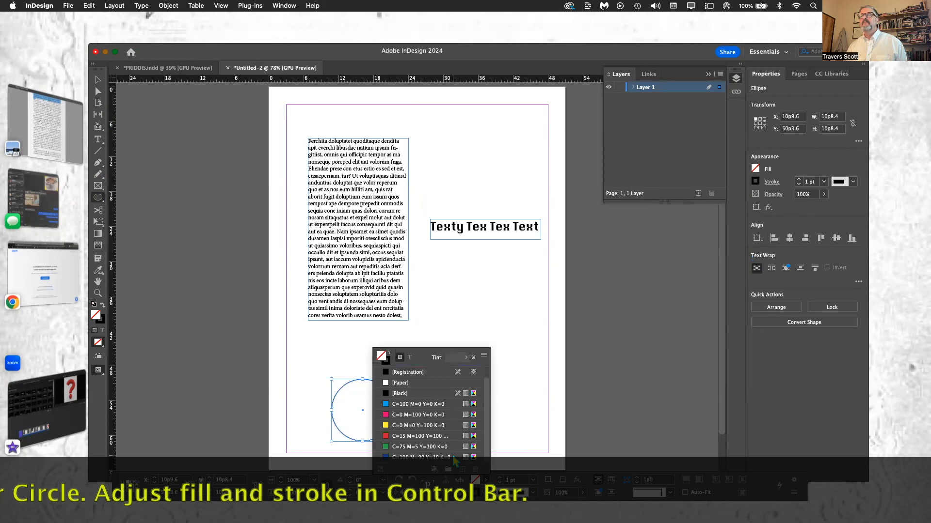
left_click(422, 446)
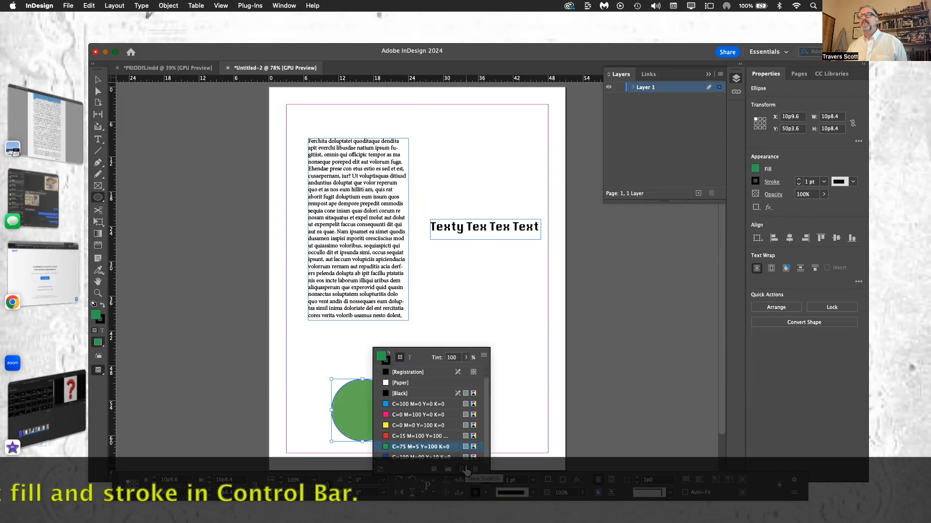
Give the circle's stroke the colour C=100 M=0 Y=0 K=0 and the Right Slant Hash style.
left_click(486, 493)
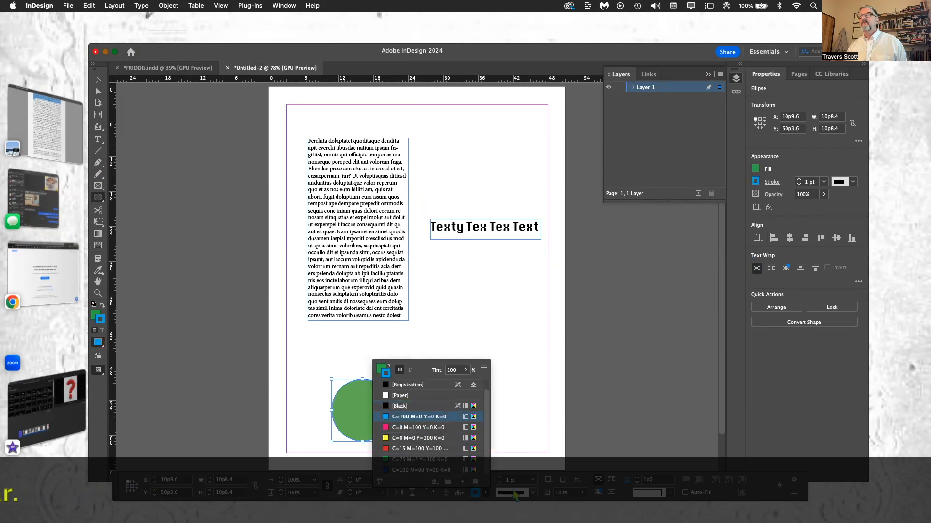
left_click(533, 493)
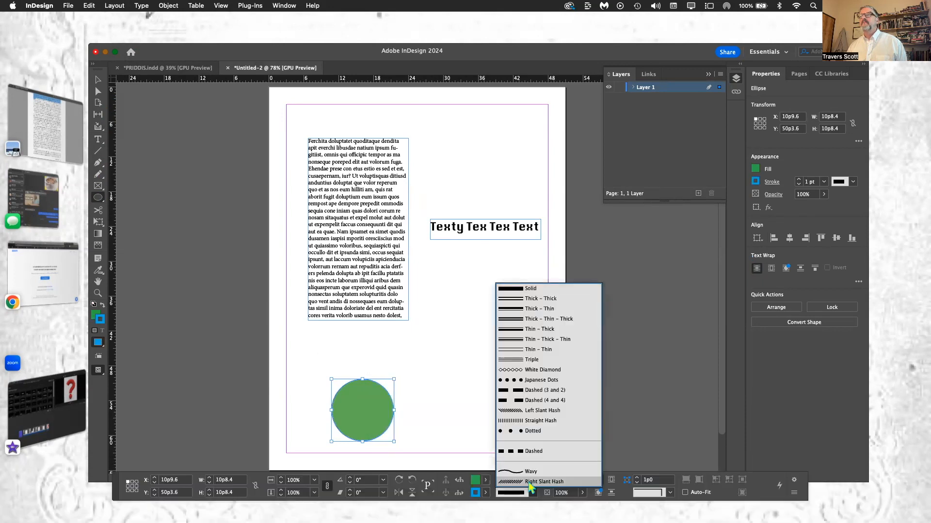
left_click(530, 483)
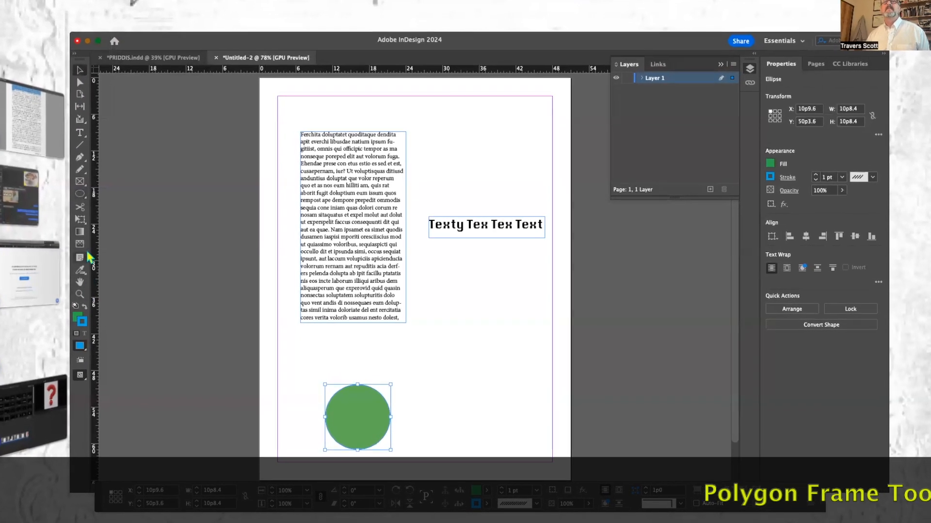
Start a polygon frame in the empty area below "Texty Tex Tex Text" and set its number of sides to 5.
left_click(80, 183)
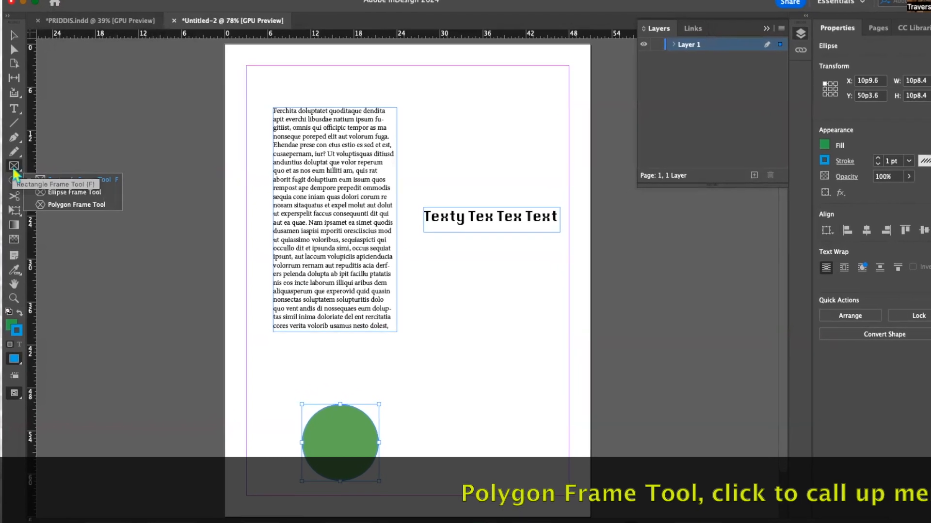
left_click(83, 205)
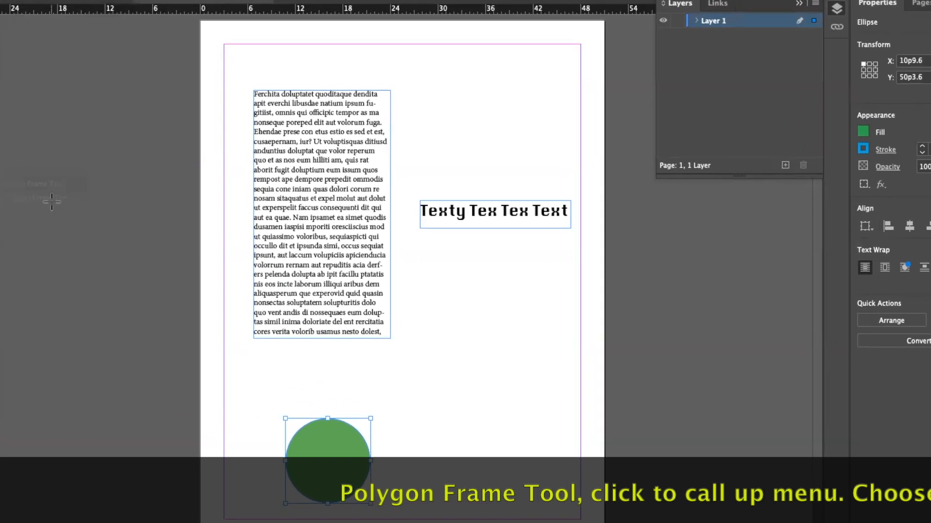
left_click(451, 383)
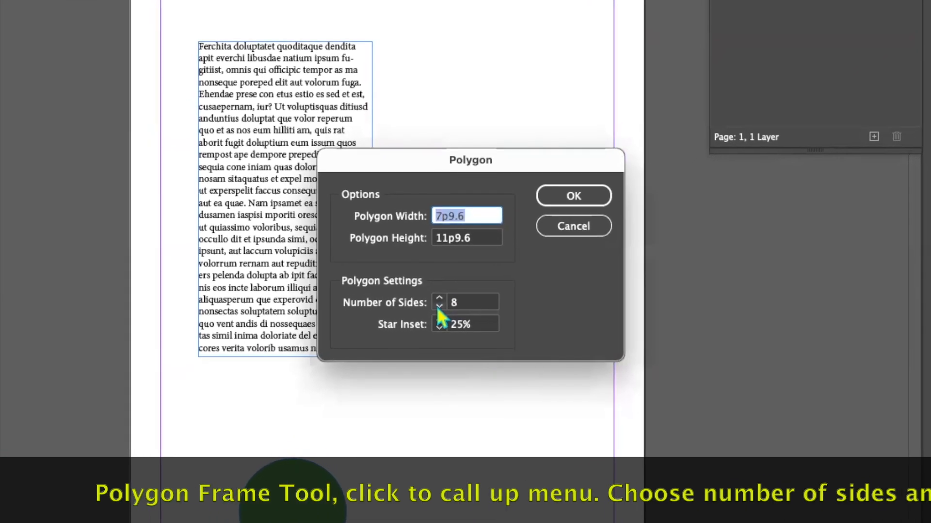
left_click(439, 306)
left_click(440, 306)
left_click(439, 306)
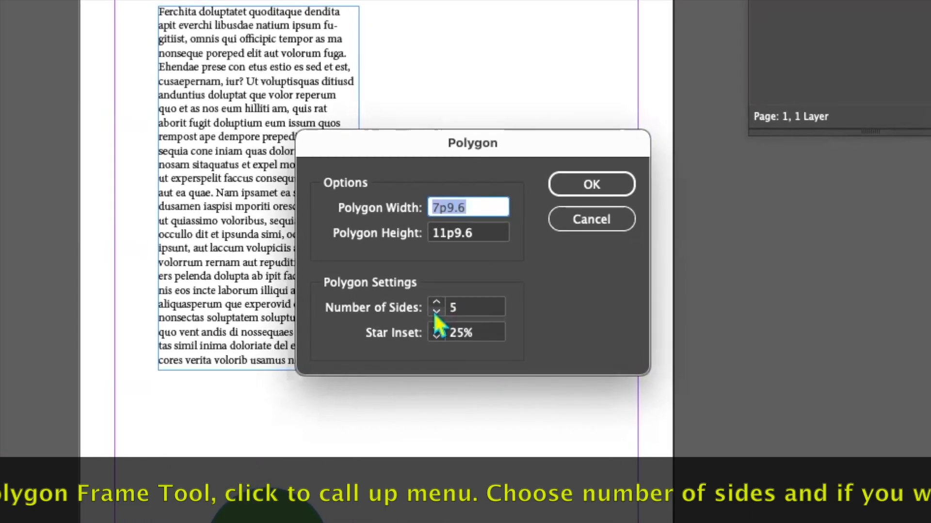
Set the polygon's star inset to 25% and create the star frame, 7p9.6 wide and 11p9.6 high.
left_click(433, 349)
left_click(433, 349)
left_click(432, 348)
left_click(432, 348)
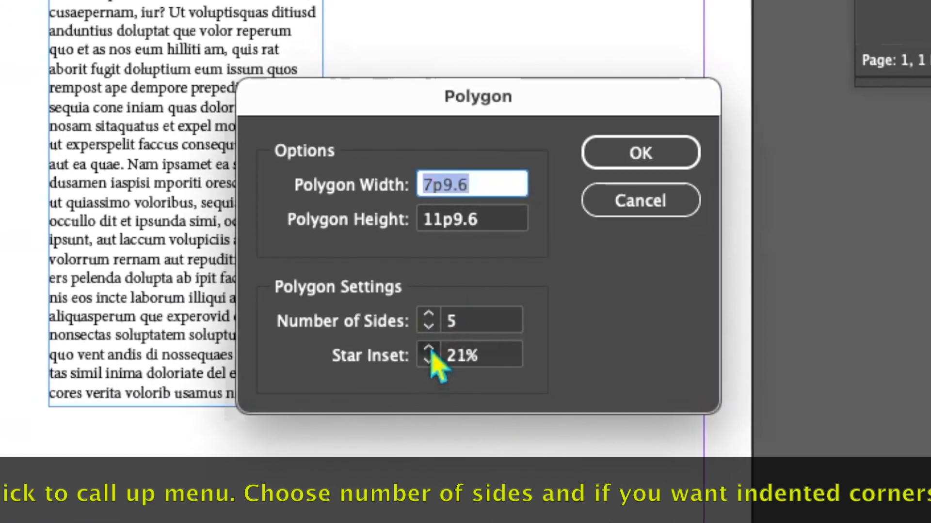
left_click(429, 349)
left_click(430, 349)
left_click(430, 349)
left_click(429, 349)
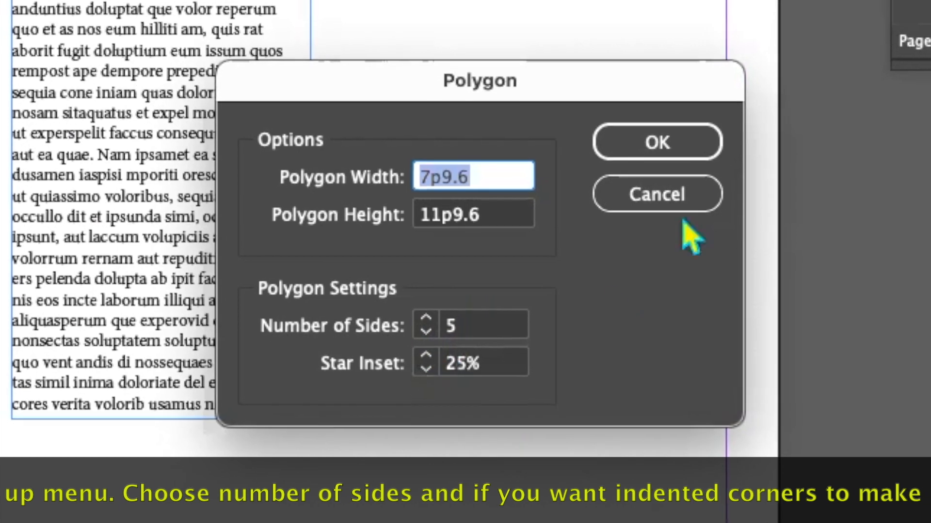
left_click(661, 148)
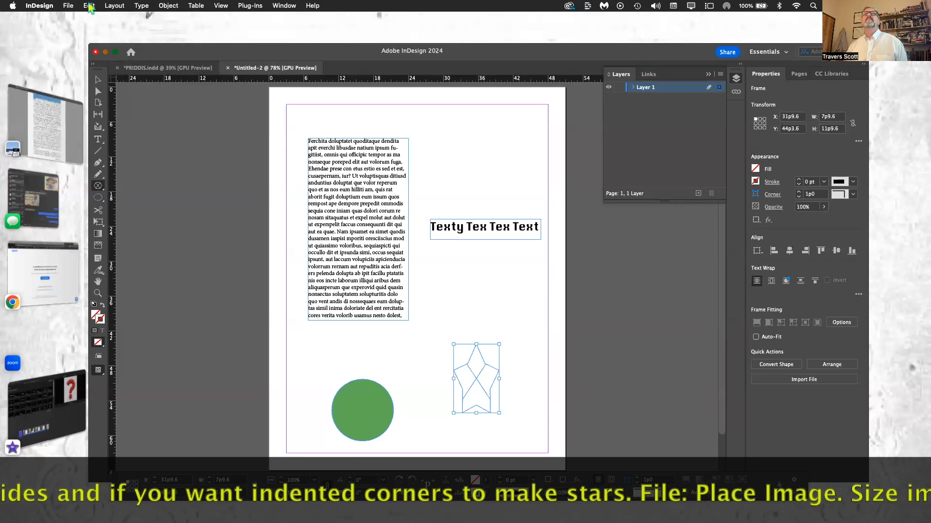
Place the image Product Tumbler.jpg from the Design Intro folder inside the star frame, then deselect the frame.
left_click(68, 6)
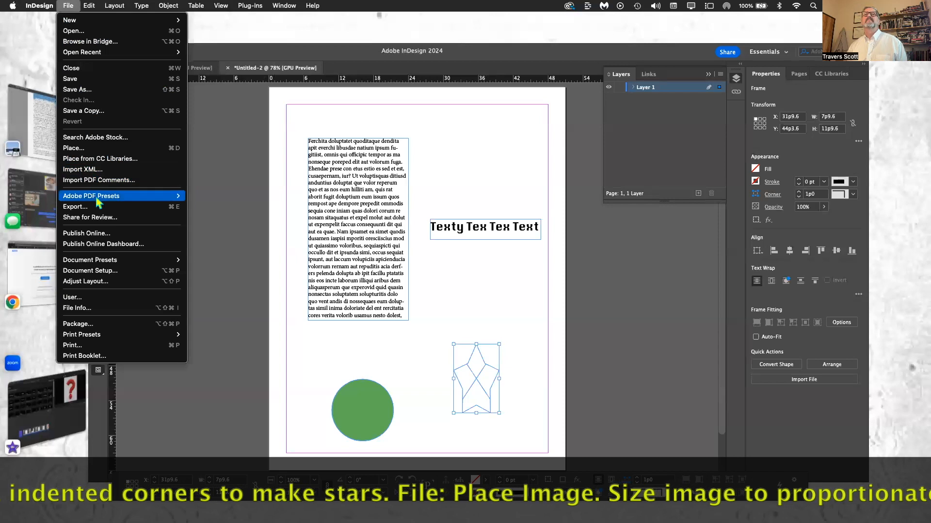
left_click(95, 150)
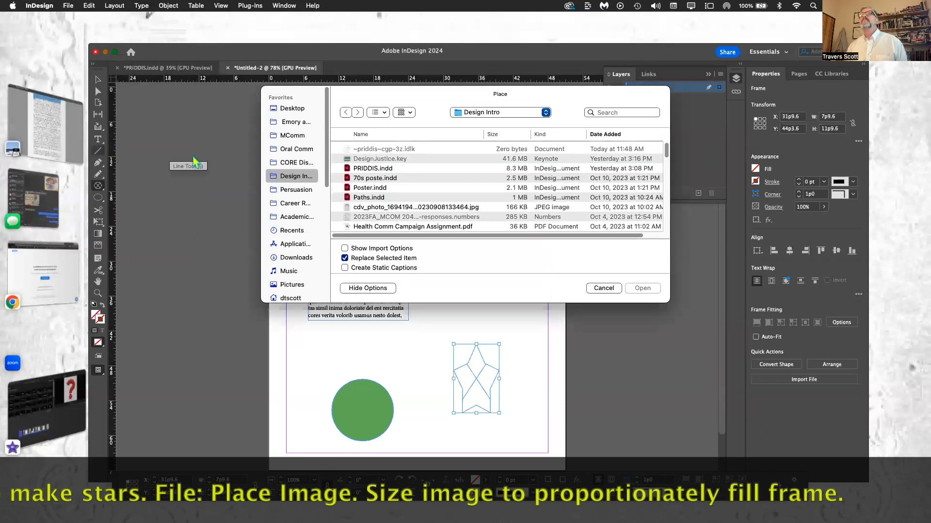
scroll(401, 195, "down", 5)
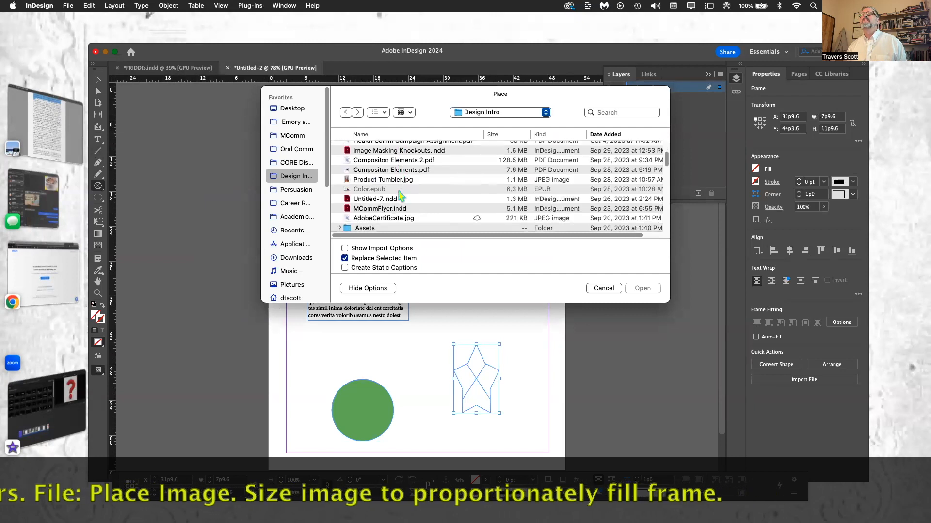
left_click(398, 181)
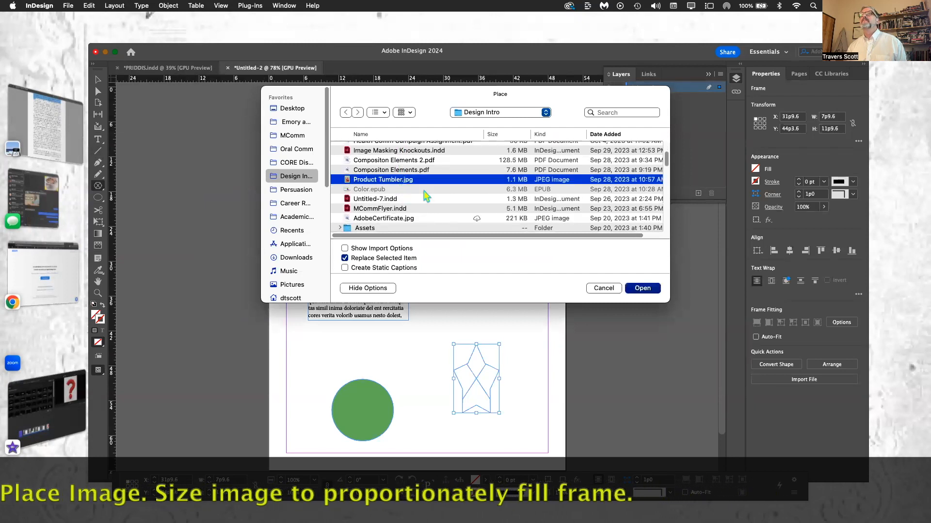
left_click(643, 289)
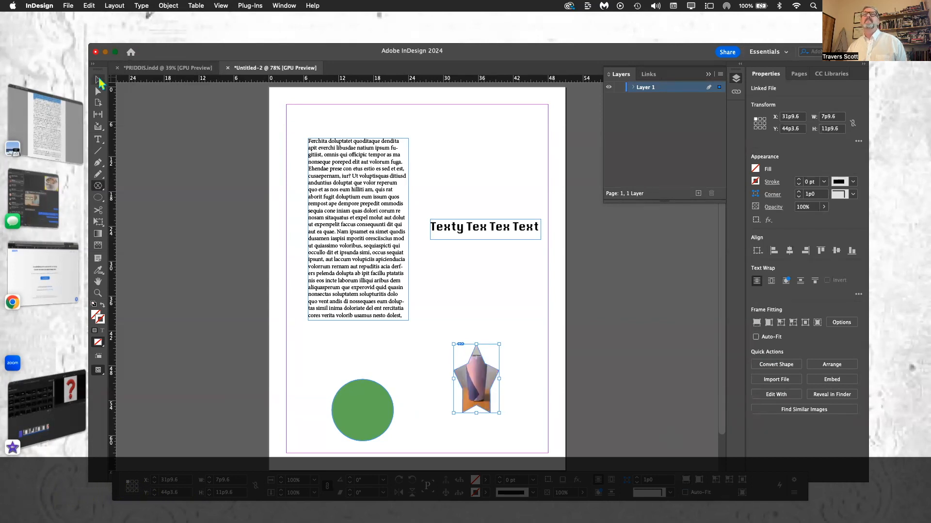
left_click(307, 339)
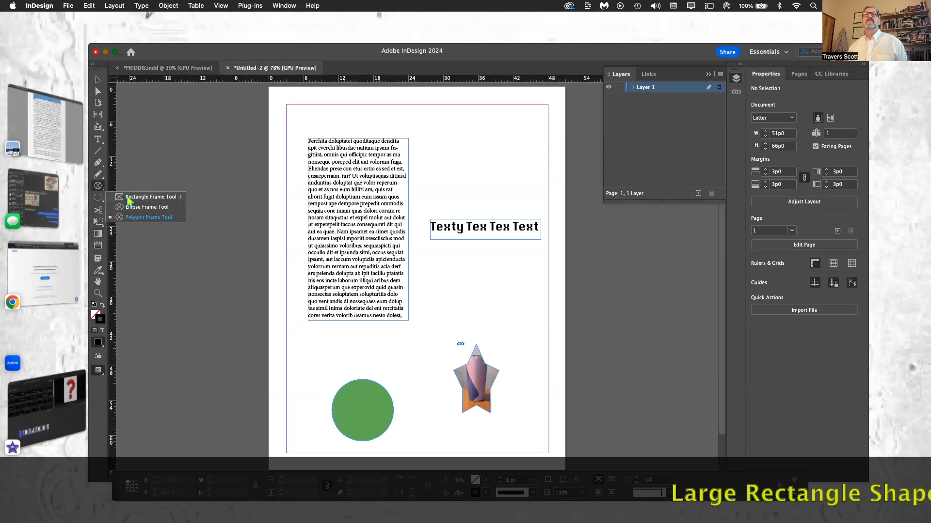
Draw a rectangle about 42p5 wide and 59p6 high over the page contents and colour its stroke C=0 M=100 Y=0 K=0.
left_click(98, 201)
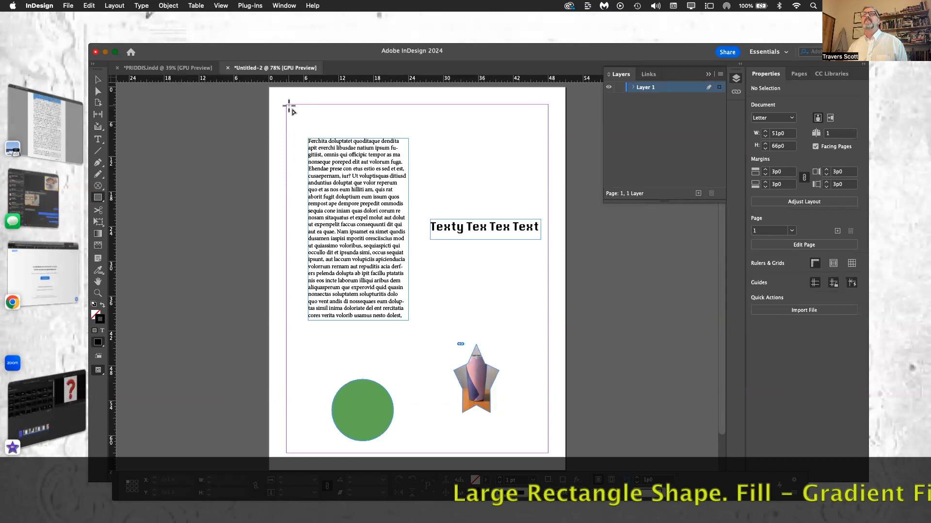
mouse_move(380, 185)
left_mouse_down()
mouse_move(505, 441)
mouse_move(534, 450)
left_mouse_up()
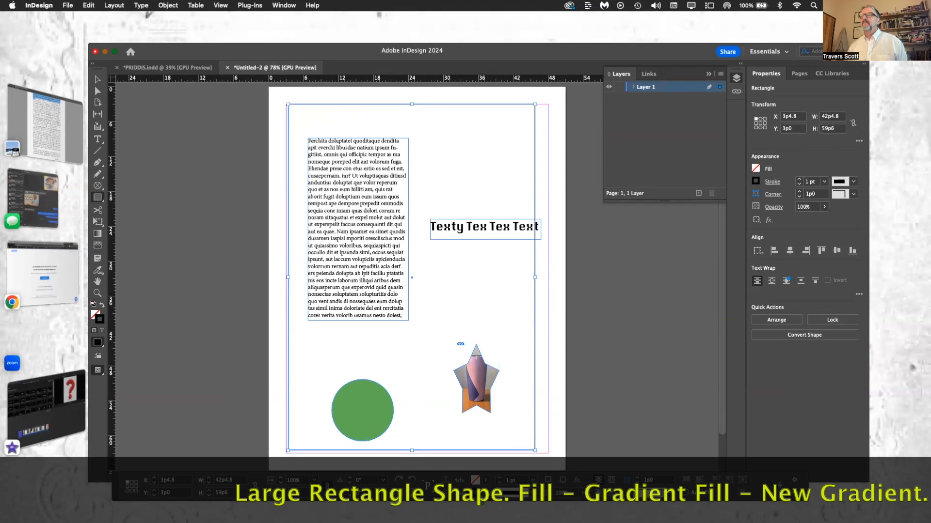
left_click(487, 494)
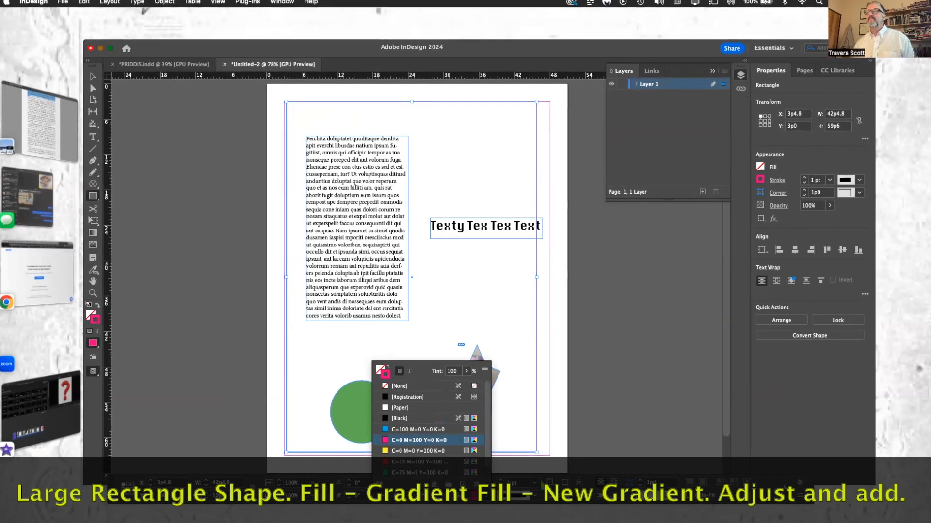
left_click(487, 493)
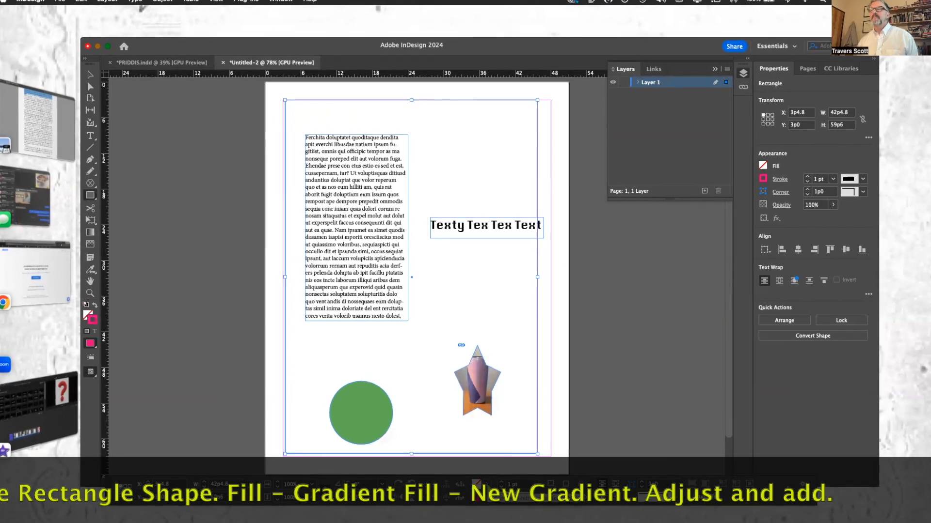
Limit the swatch list for the rectangle's fill to gradient swatches only.
left_click(487, 485)
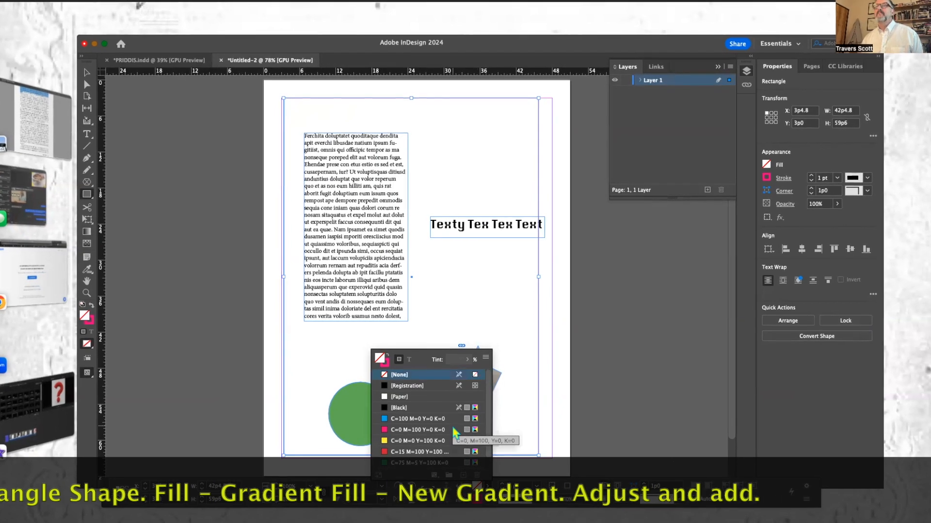
scroll(454, 433, "down", 1)
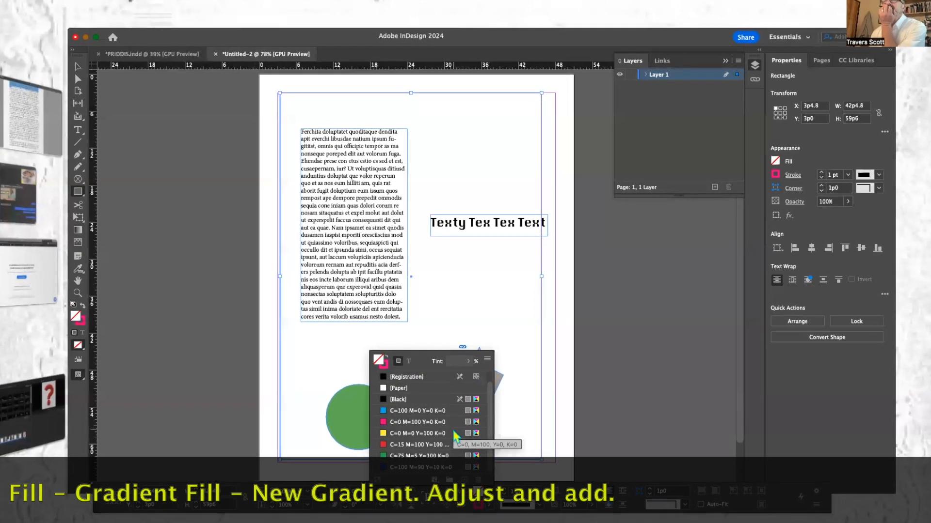
scroll(455, 435, "up", 1)
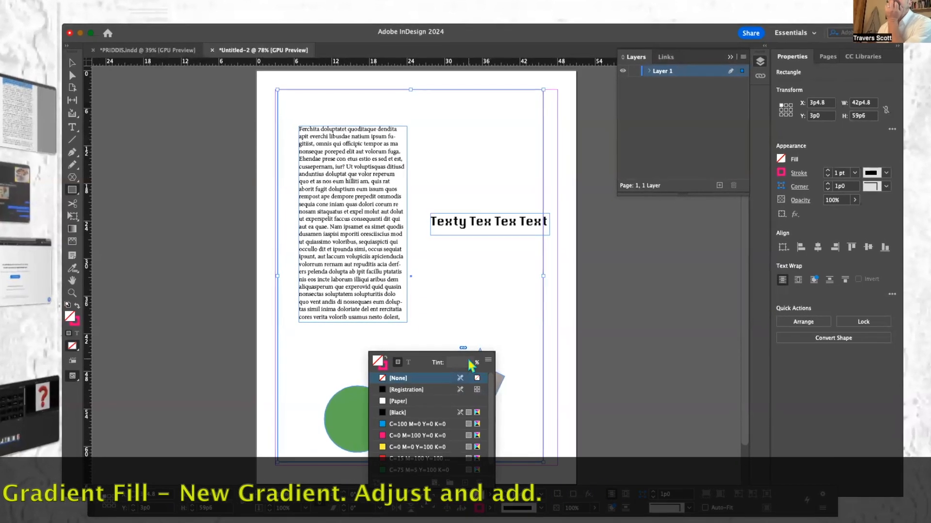
scroll(448, 441, "down", 1)
left_click(436, 483)
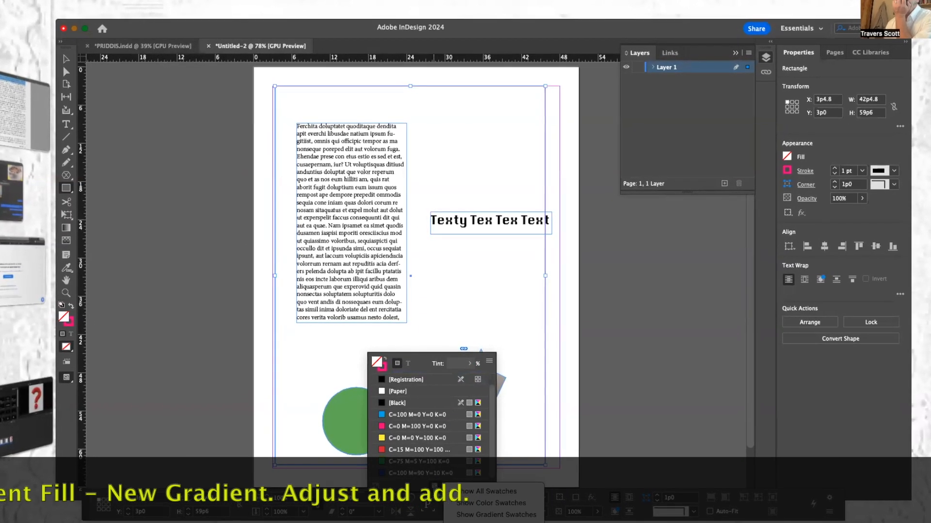
left_click(497, 518)
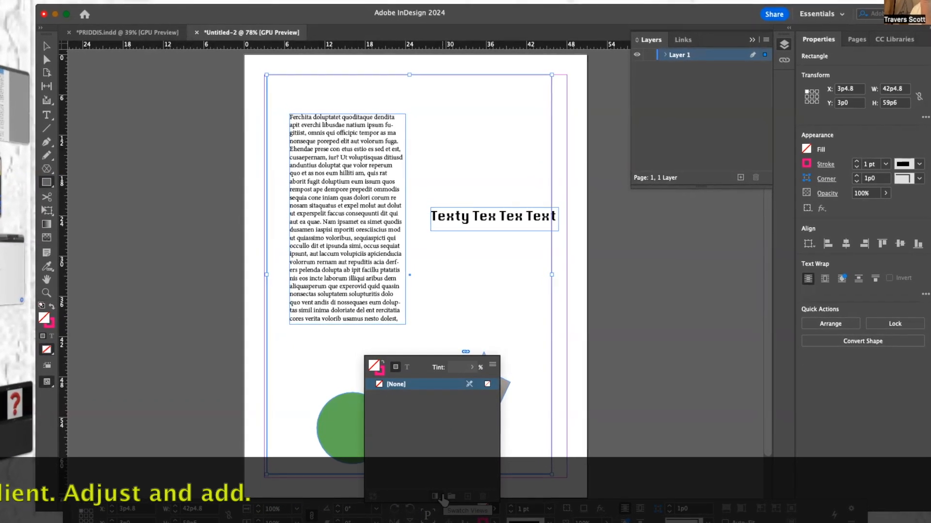
Start a new gradient swatch for the rectangle's fill and make its type Radial.
left_click(435, 496)
left_click(435, 501)
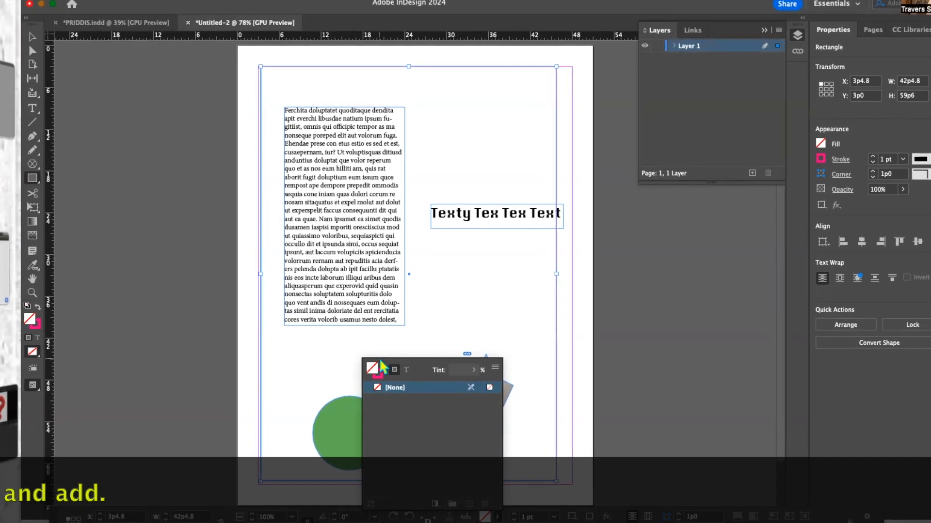
left_click(494, 368)
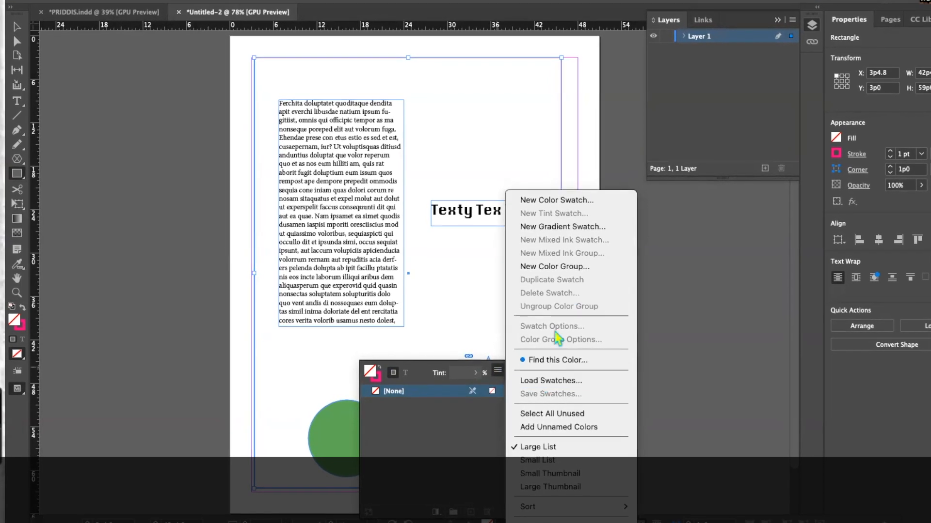
left_click(533, 227)
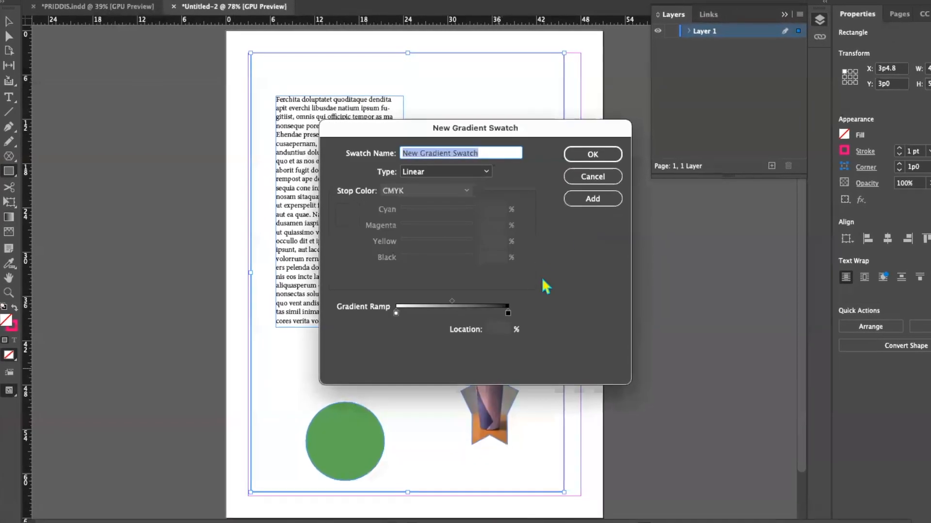
left_click(487, 169)
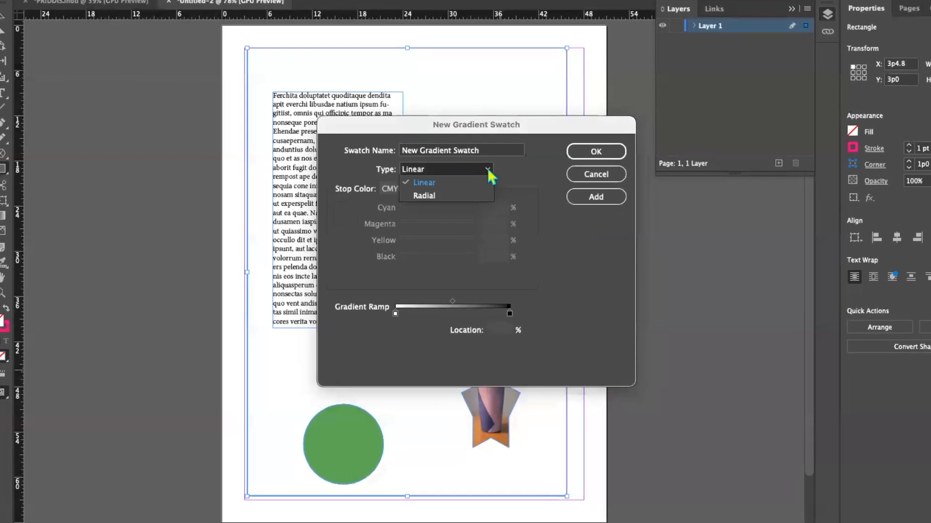
left_click(464, 194)
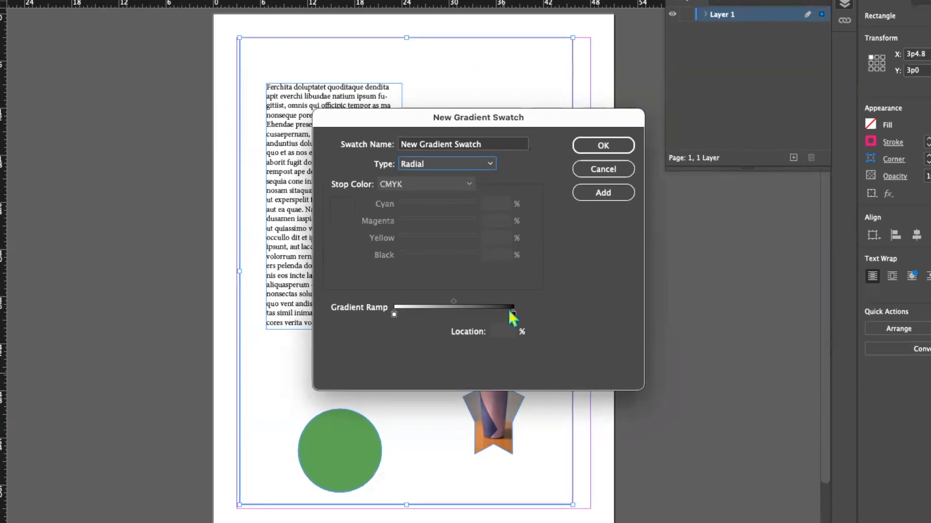
Set the gradient's starting stop to a dark yellow with 79% yellow and 39% black.
left_click(394, 314)
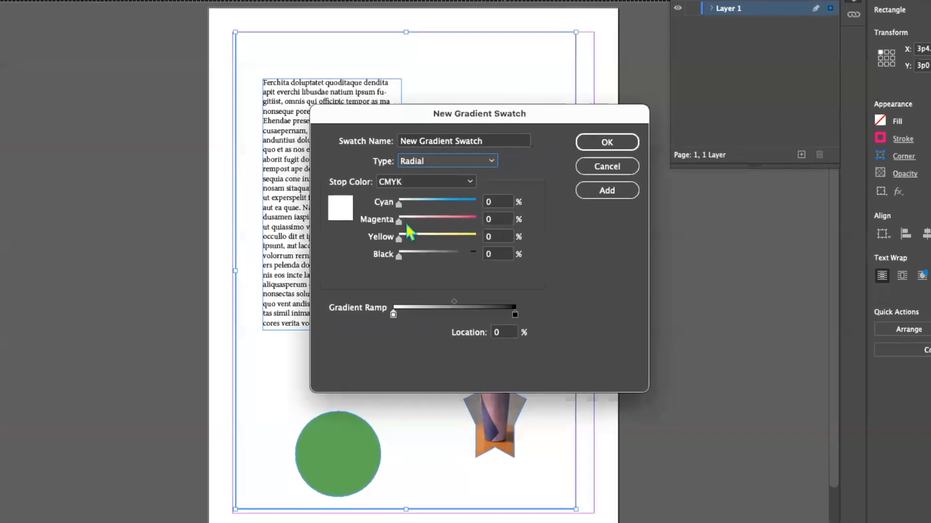
left_click_drag(400, 239, 460, 241)
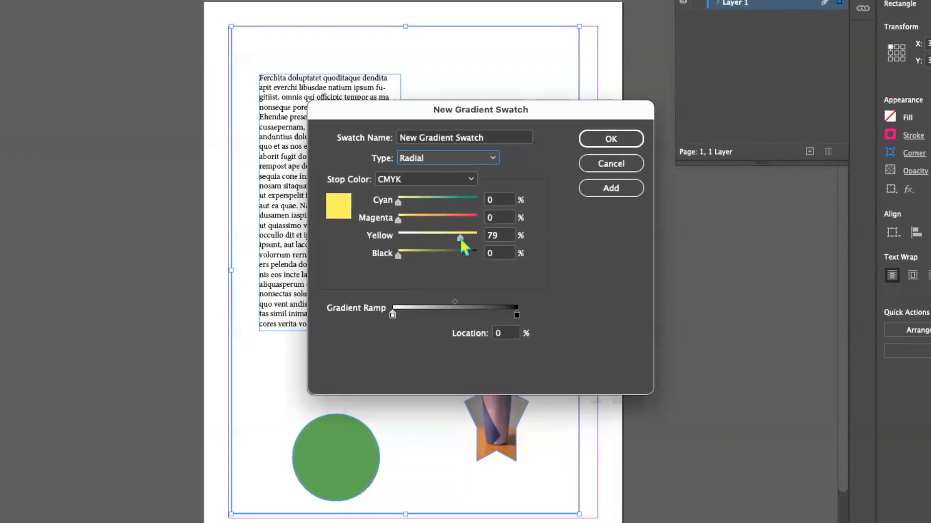
left_click_drag(399, 256, 429, 255)
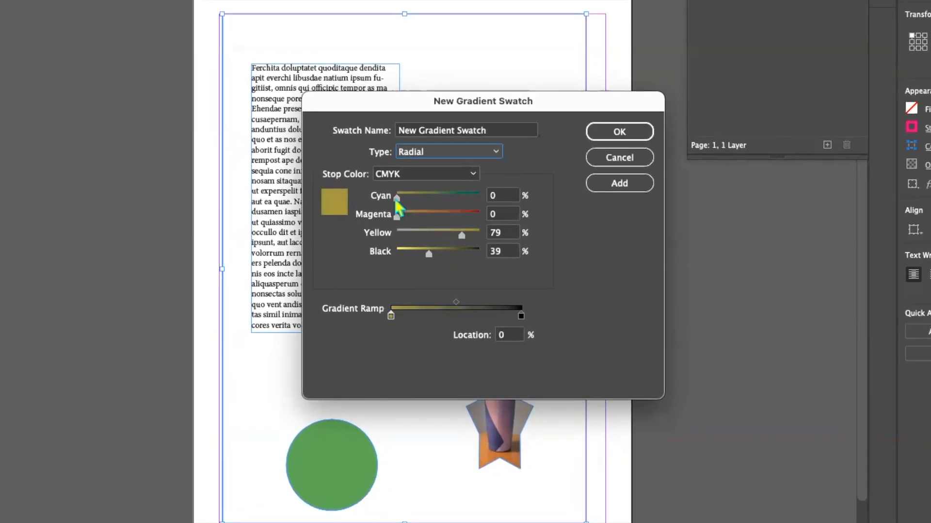
left_click(523, 317)
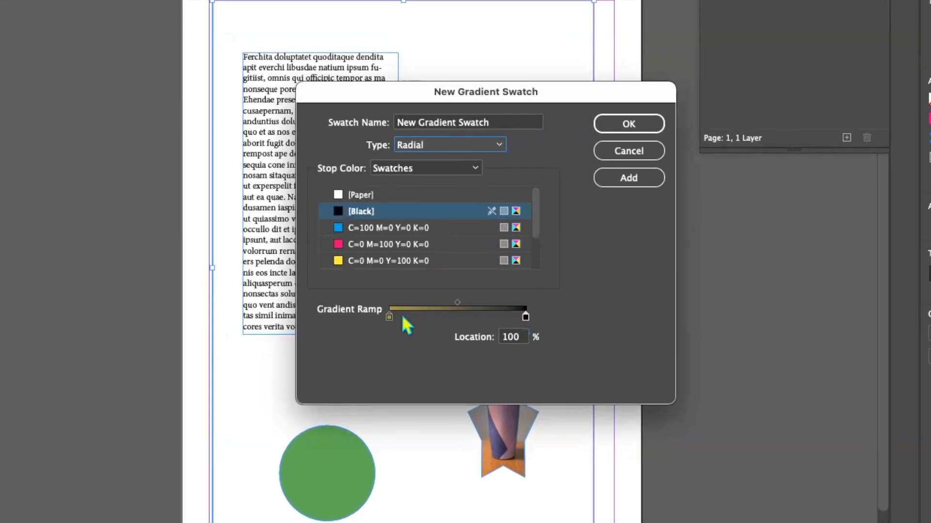
left_click(389, 317)
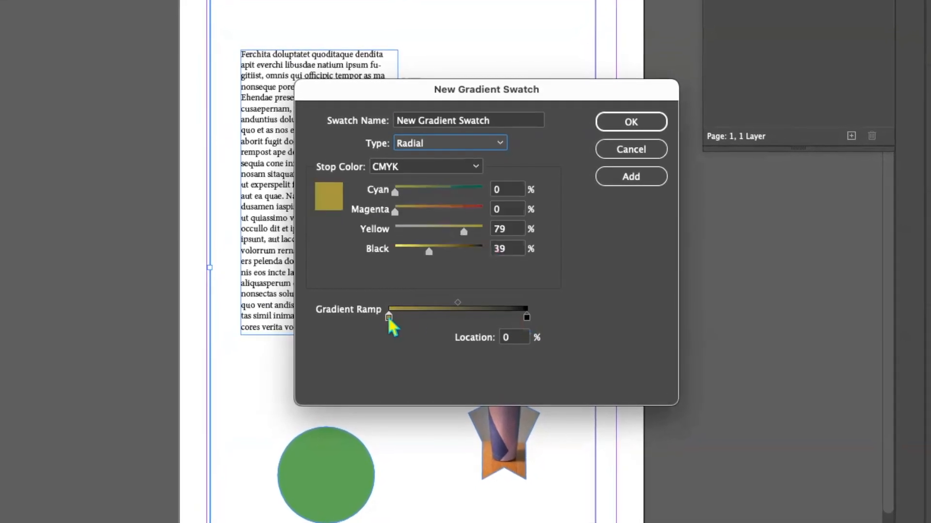
Change the gradient's end stop to CMYK with 100% cyan and 31% black, and add the swatch as the rectangle's fill.
left_click(527, 317)
left_click(454, 164)
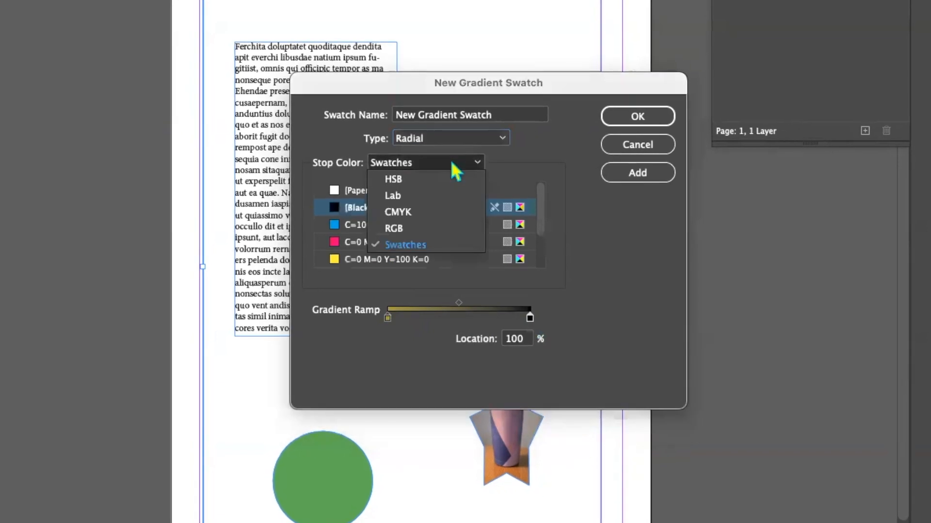
left_click(441, 217)
left_click_drag(394, 187, 485, 192)
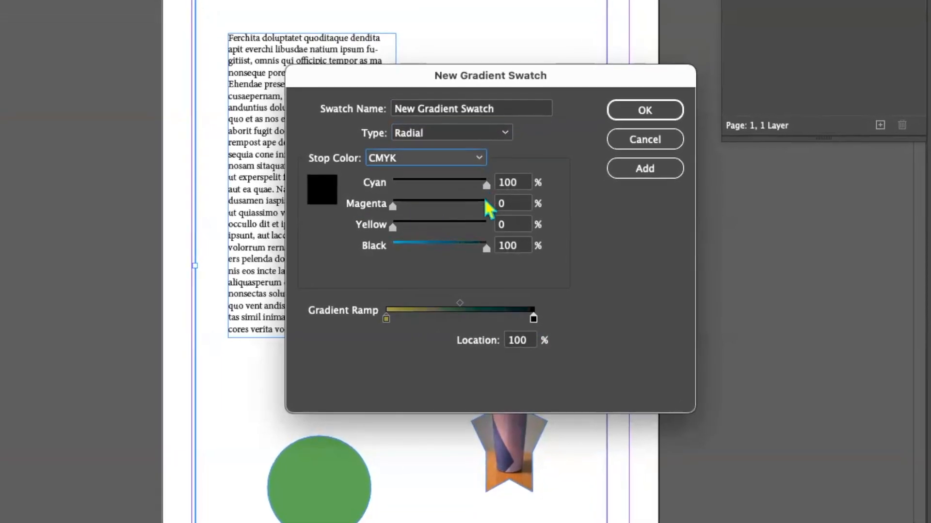
left_click_drag(486, 248, 421, 247)
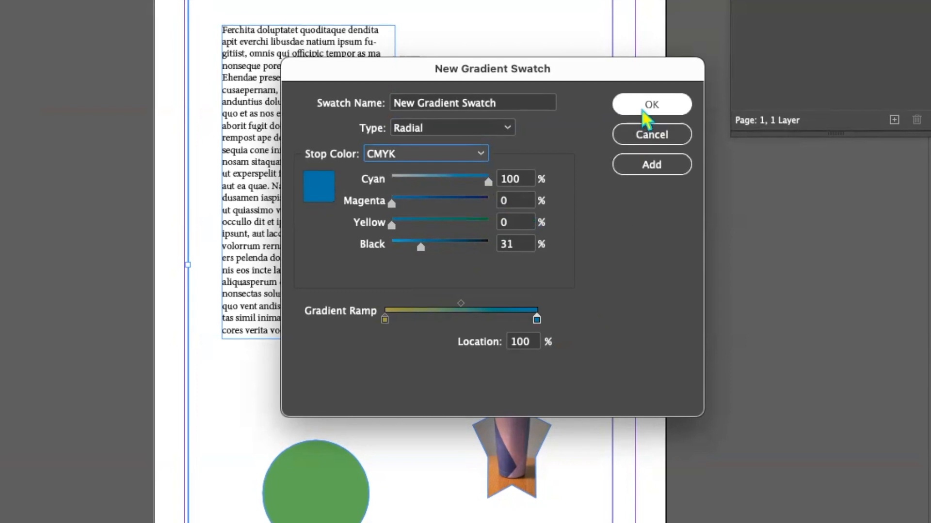
left_click(653, 165)
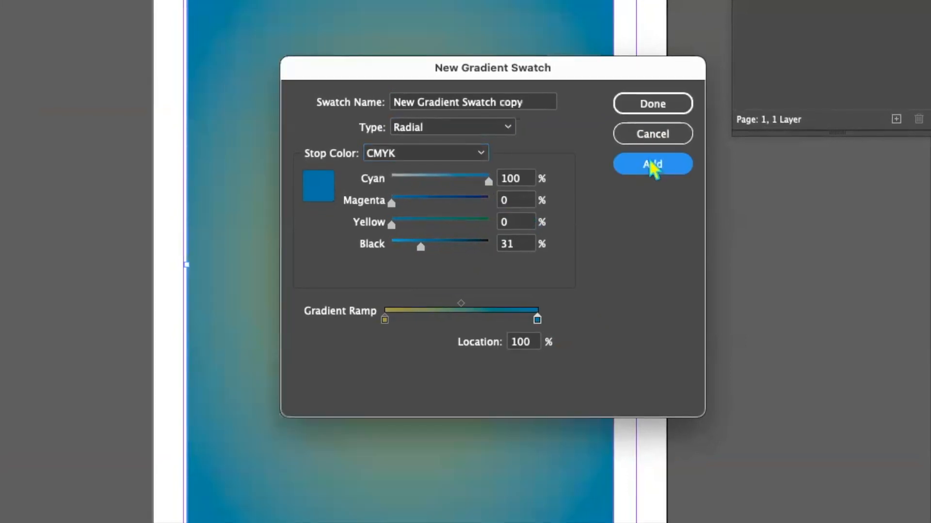
left_click(652, 105)
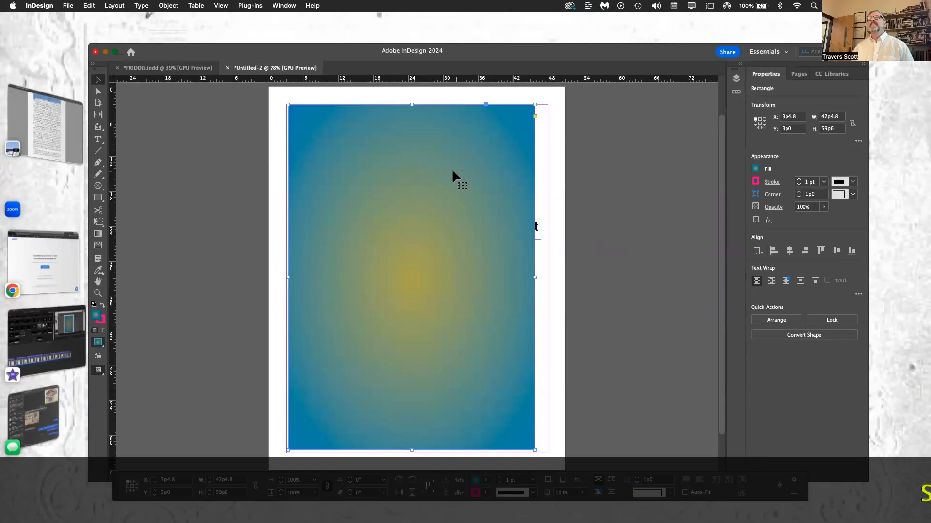
Send the gradient-filled rectangle to the back, behind the text, circle and star.
left_click(169, 6)
mouse_move(176, 43)
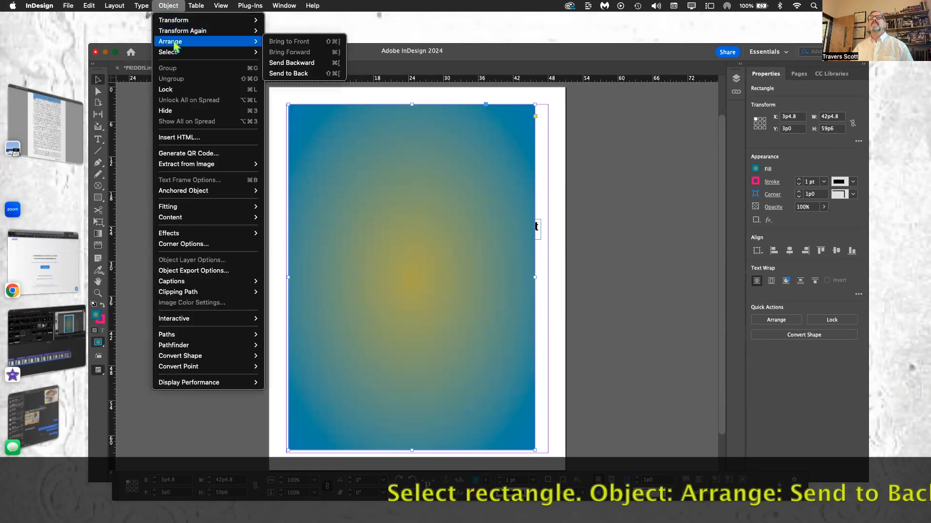
left_click(315, 74)
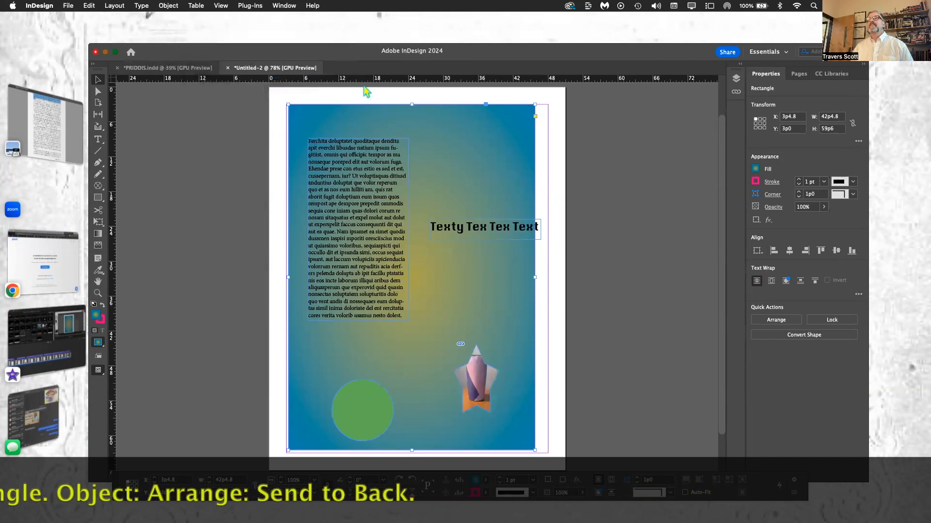
Show the document's layers and expand Layer 1 to list the objects it contains.
left_click(228, 147)
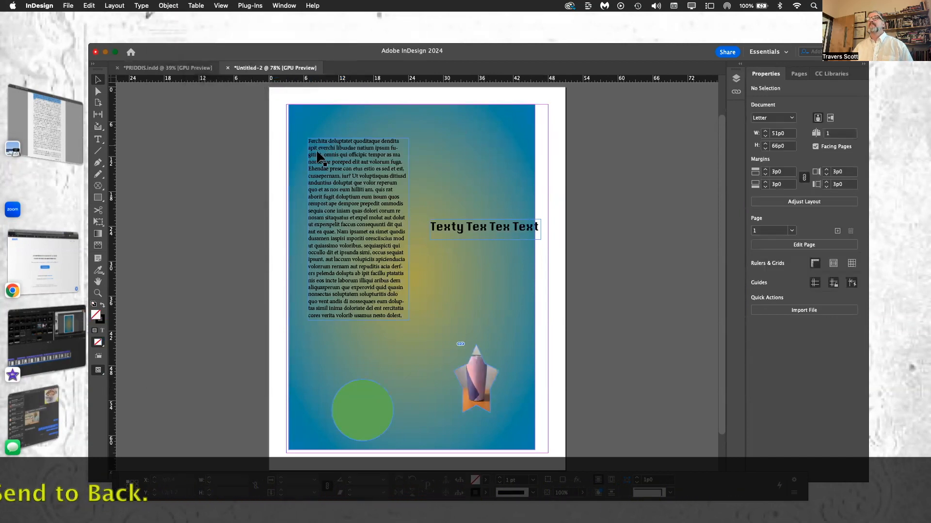
left_click(741, 77)
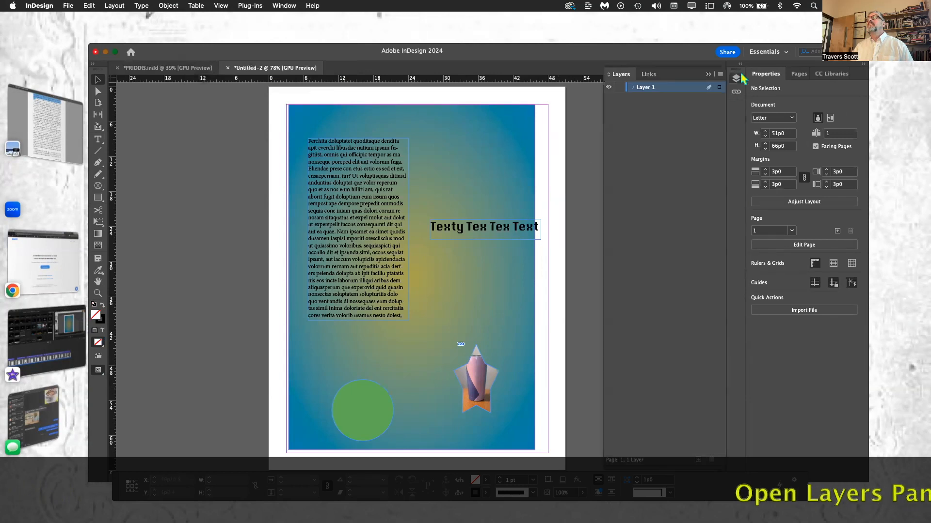
left_click(380, 183)
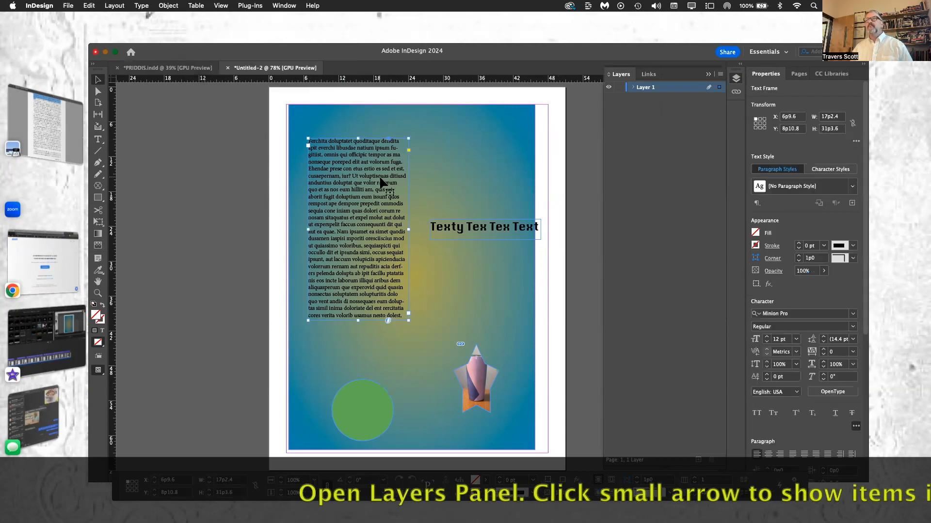
left_click(632, 88)
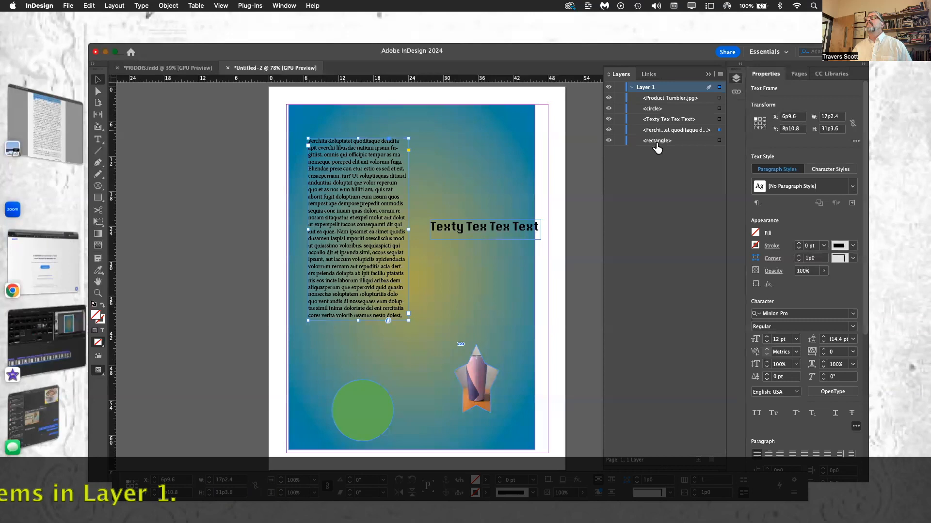
Select the body text frame and the headline frame on the page to match each with its entry in Layer 1.
left_click(219, 165)
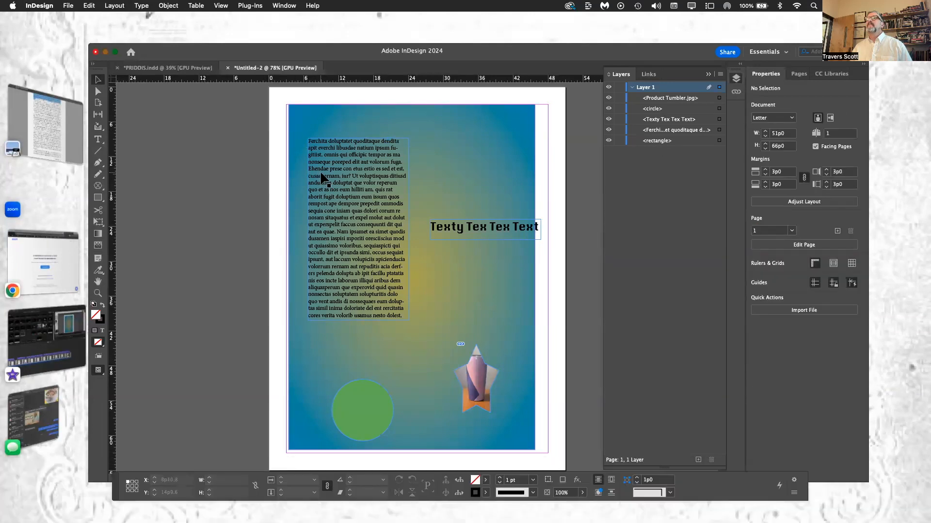
left_click(323, 178)
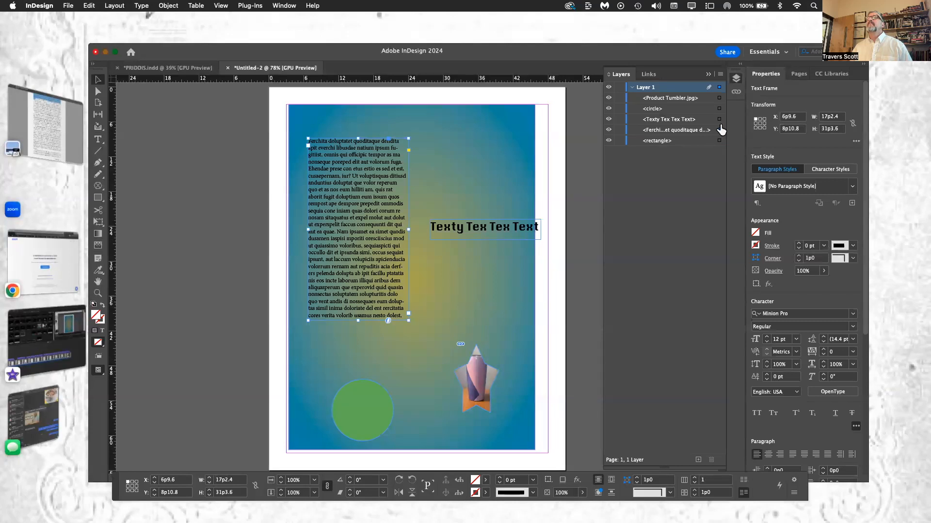
left_click(560, 204)
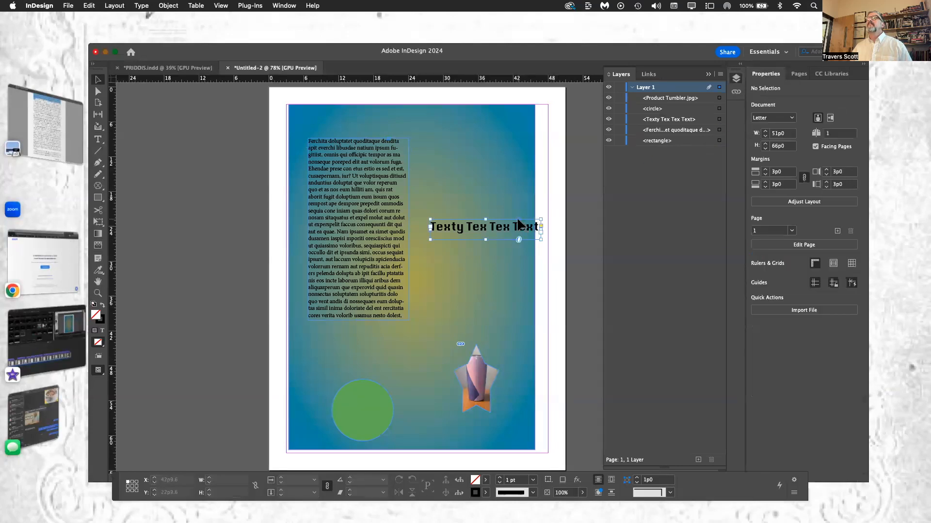
left_click(517, 224)
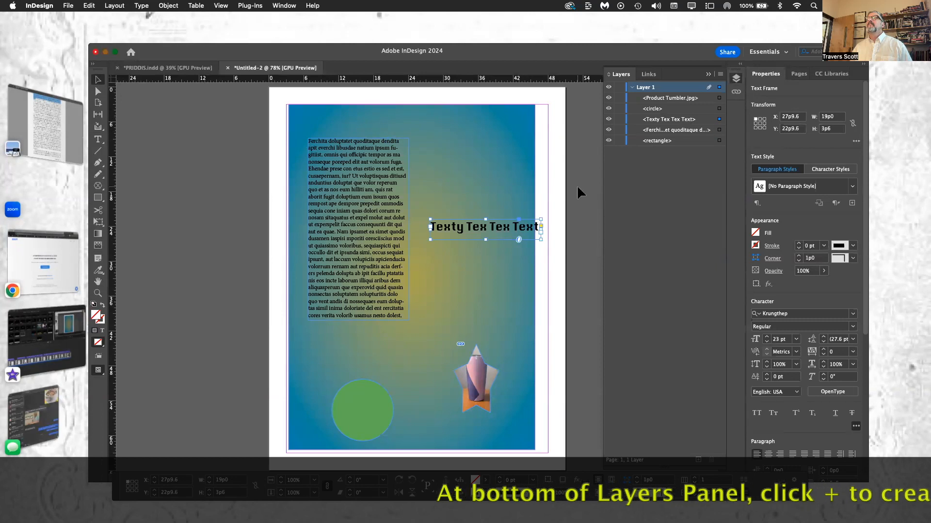
Add two new layers above Layer 1 and move the star containing Product Tumbler.jpg into Layer 2.
left_click(595, 180)
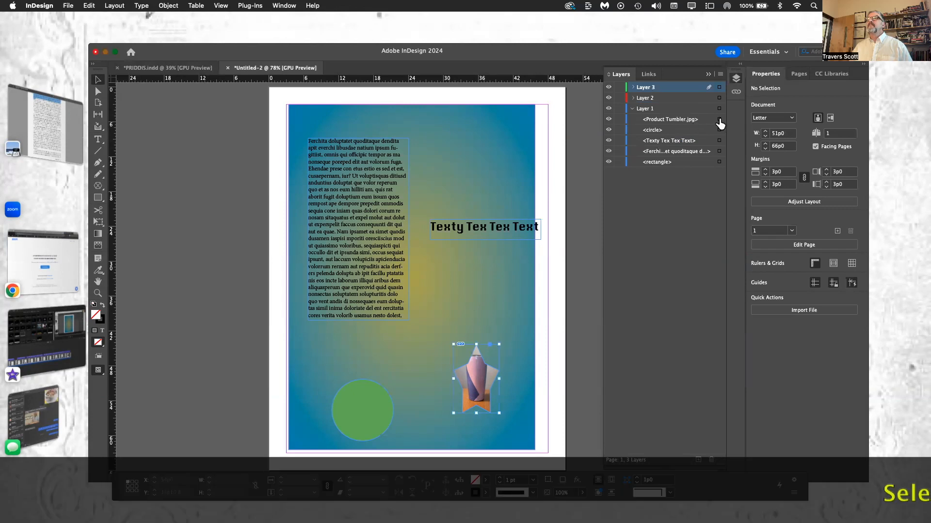
left_click(720, 120)
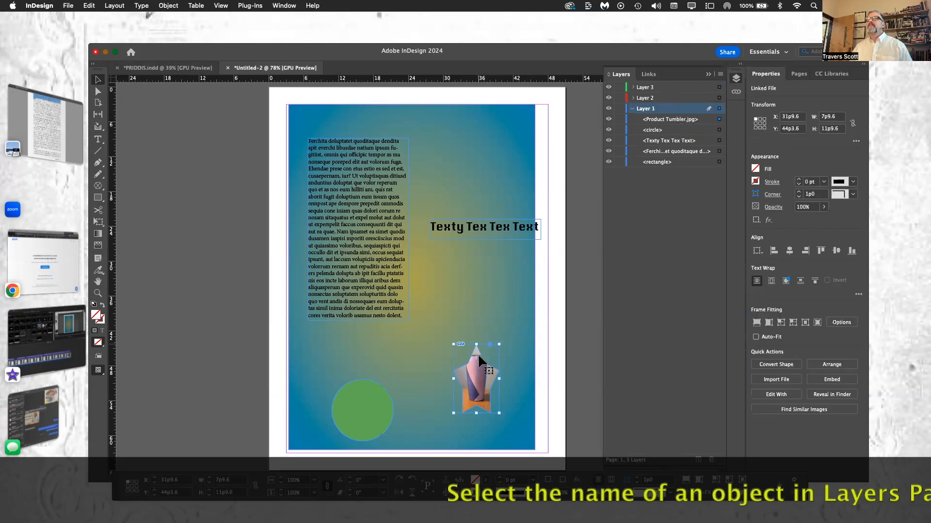
left_click_drag(659, 119, 653, 99)
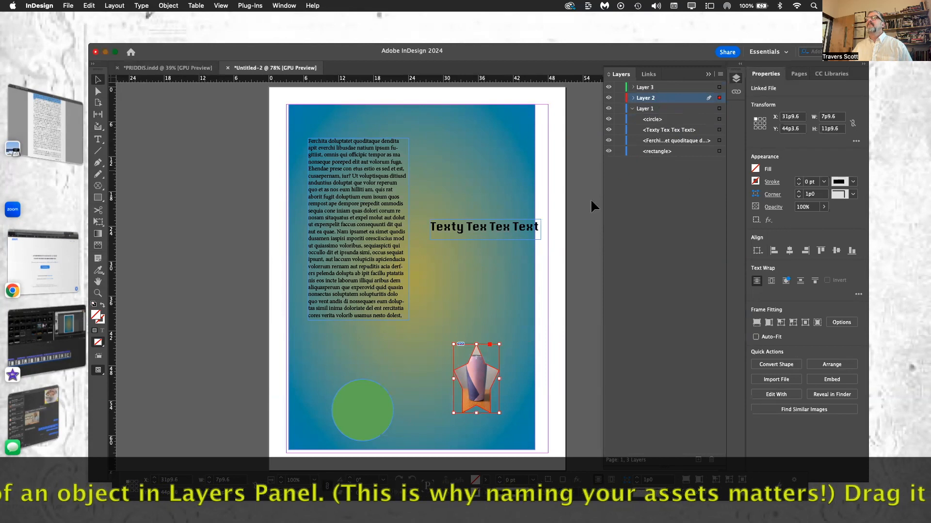
Move the green circle into Layer 2 and the gradient rectangle into Layer 3.
left_click(365, 396)
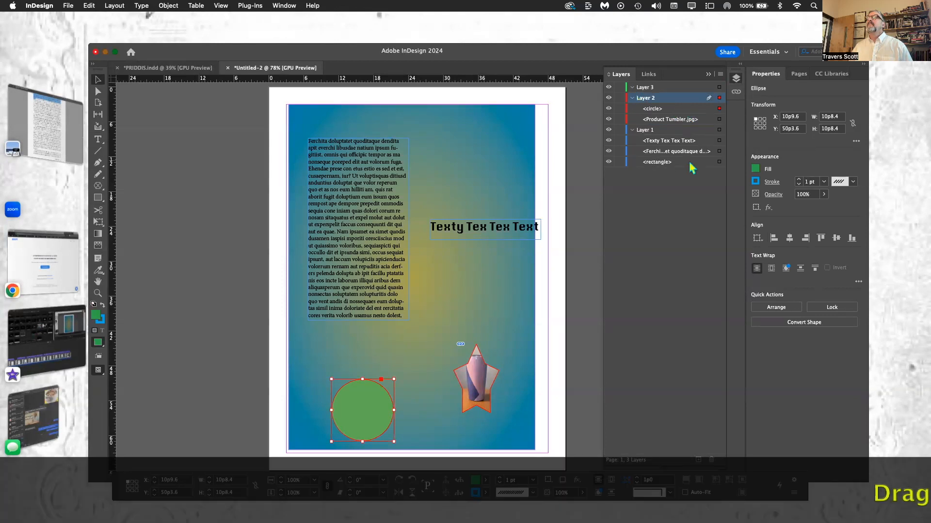
left_click(720, 162)
left_click_drag(693, 163, 685, 98)
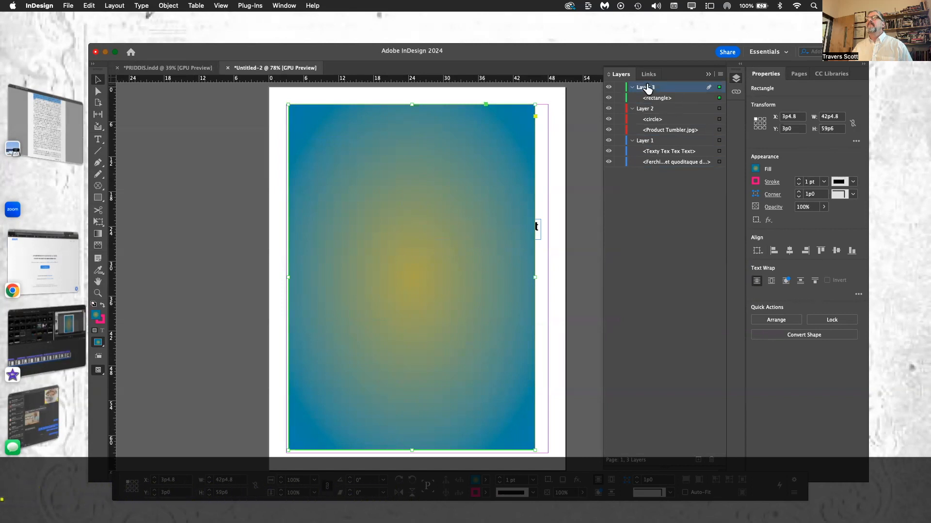
Rename Layer 3 as Background.
double_click(648, 90)
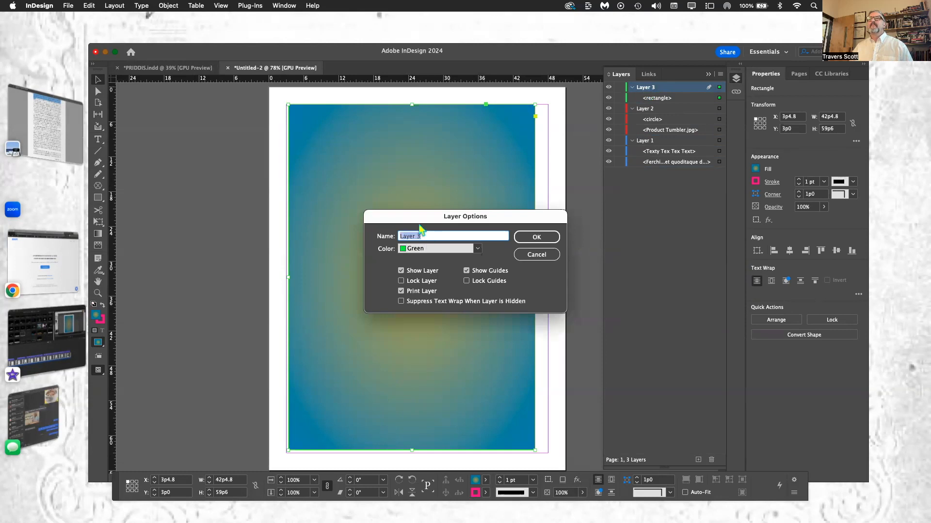
type("Background")
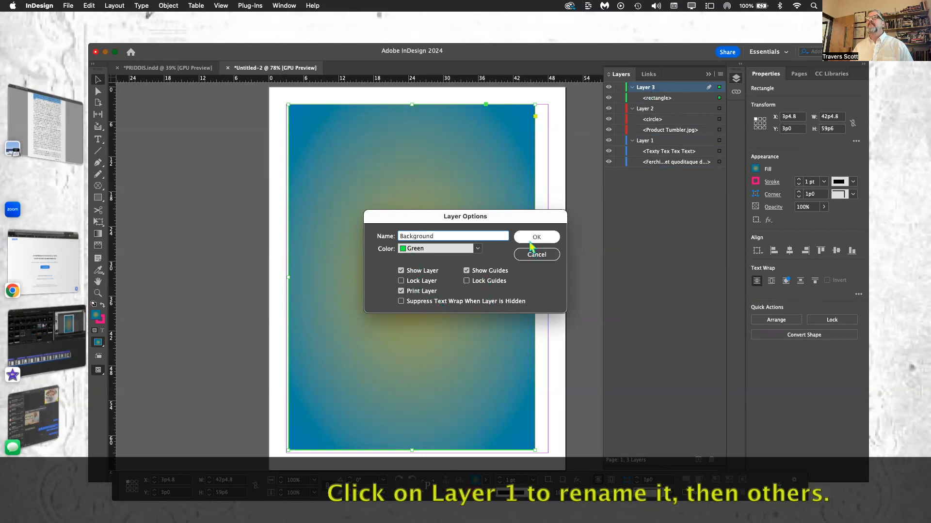
left_click(531, 238)
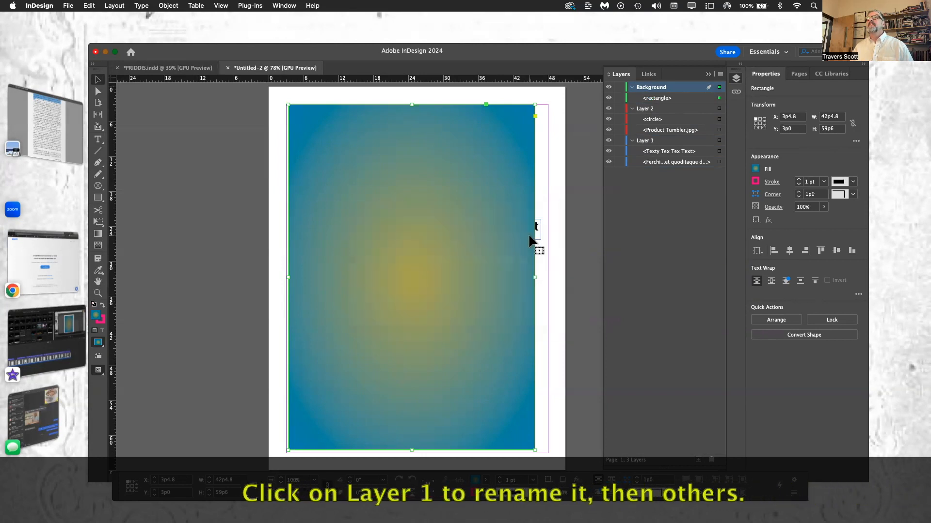
Reorder the layers so that Layer 1 is in front, Layer 2 is in the middle and Background is at the back.
left_click(681, 111)
left_click(562, 139)
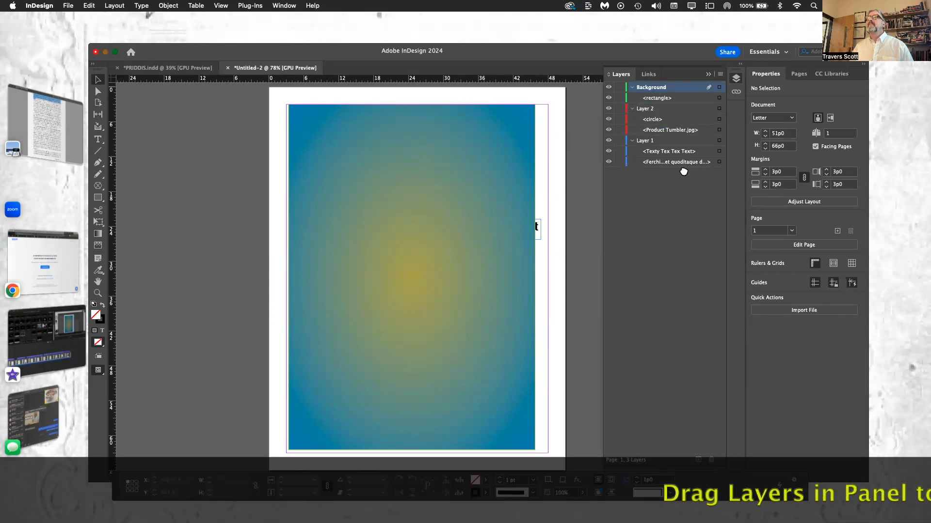
left_click_drag(670, 178, 679, 135)
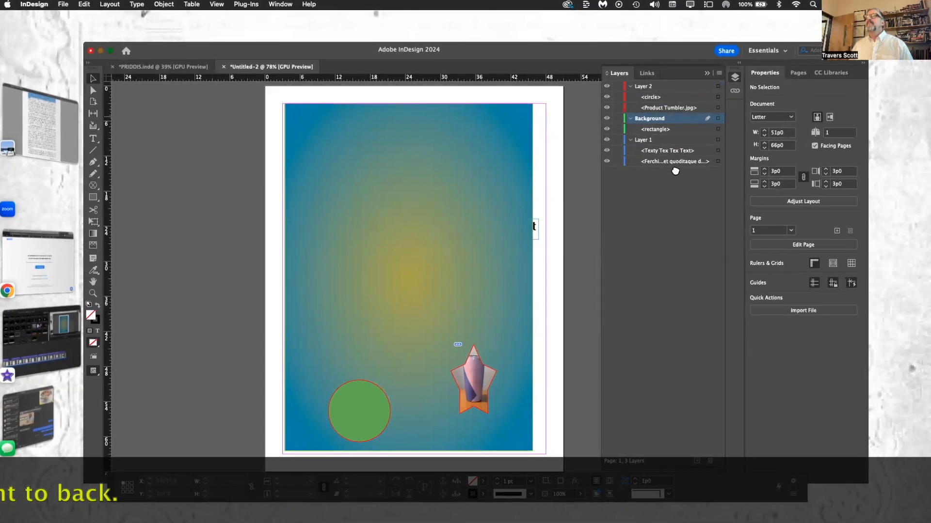
left_click(667, 139)
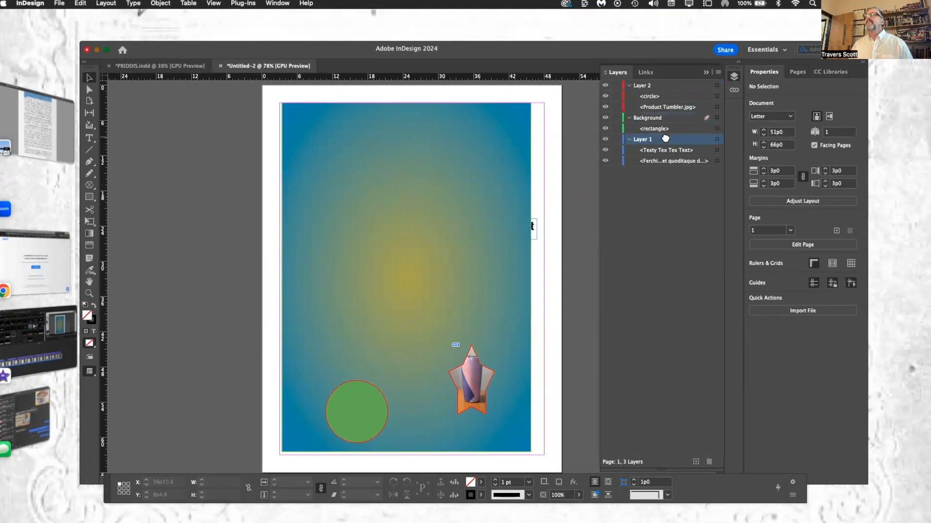
left_click_drag(650, 139, 640, 84)
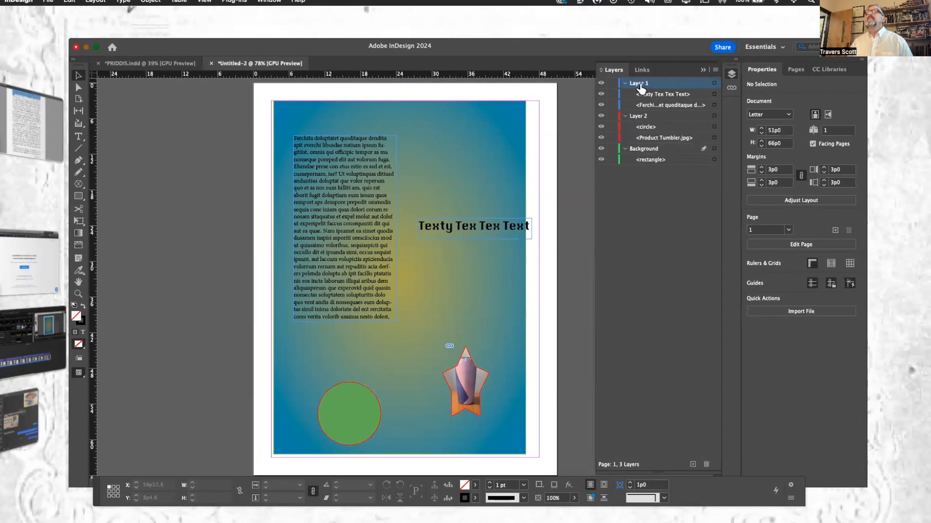
Rename Layer 1, which holds the two text frames, as Copy.
double_click(641, 85)
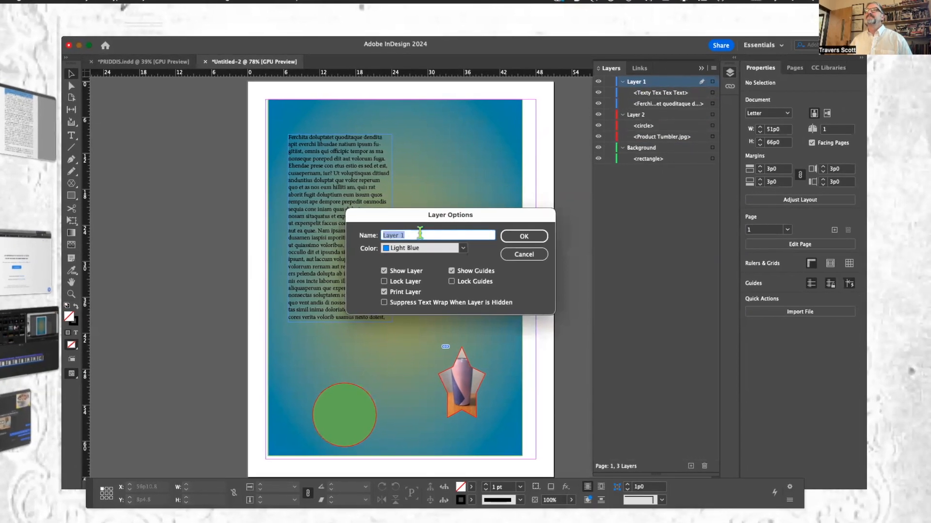
left_click(419, 236)
triple_click(415, 238)
type("Copy")
left_click(511, 234)
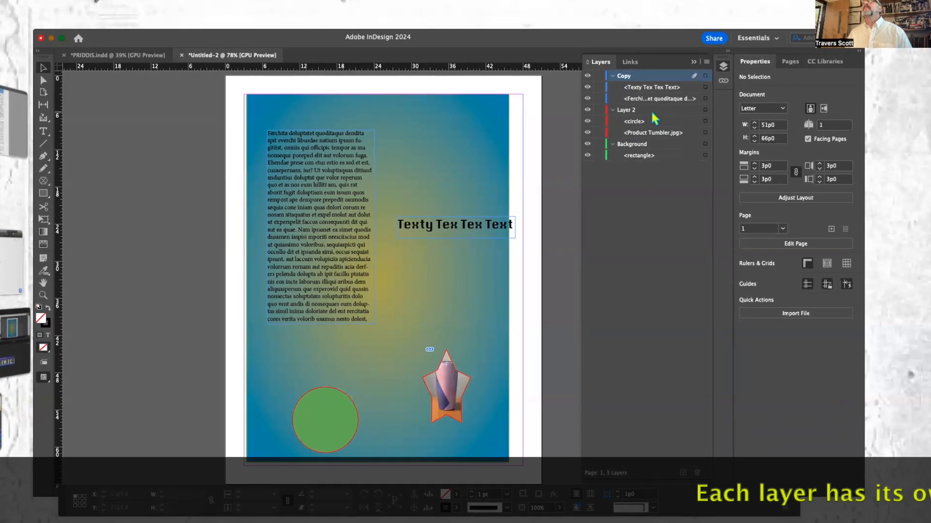
Rename Layer 2, which holds the circle and the star, as Art.
left_click(649, 111)
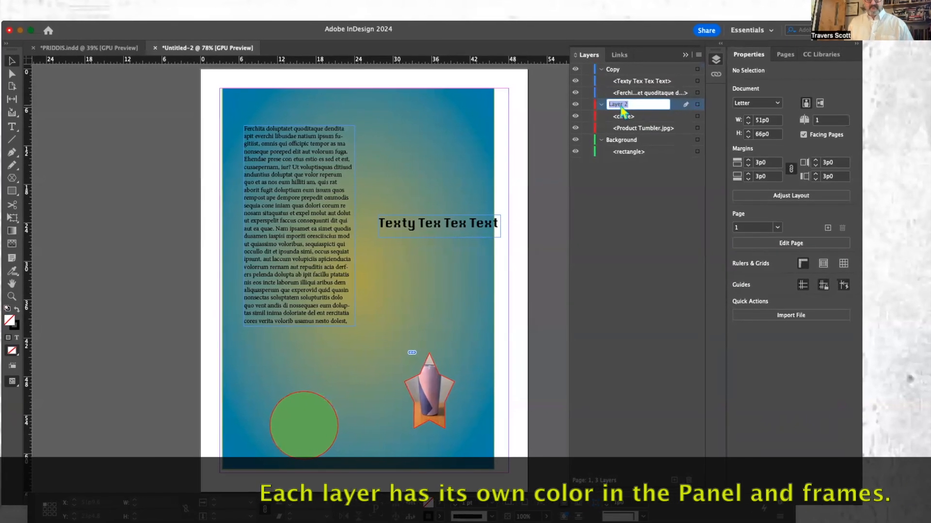
type("Shap")
key("BackSpace")
key("BackSpace")
key("BackSpace")
type("Art")
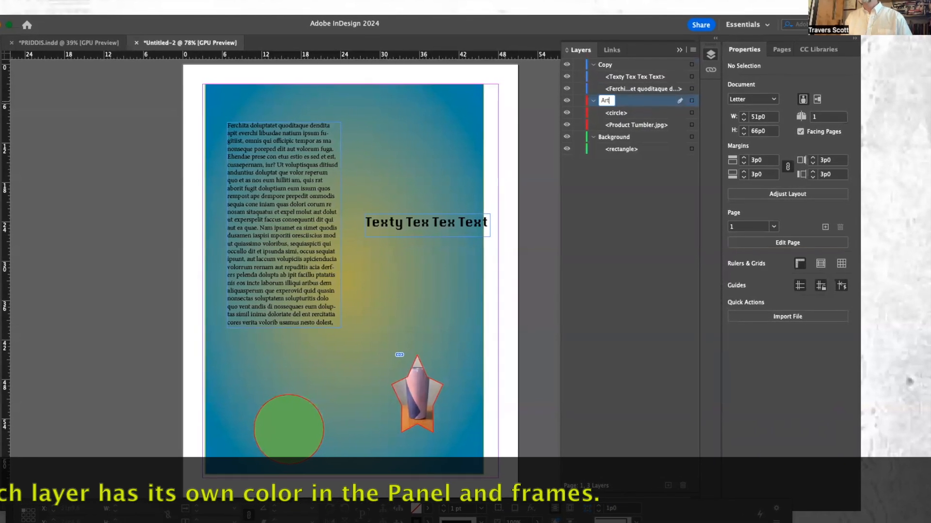
left_click(637, 187)
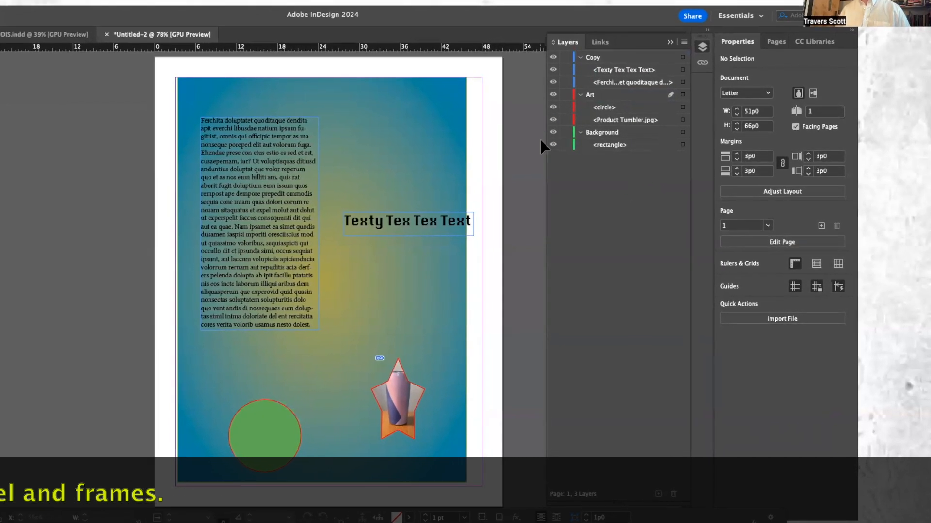
Select the headline text frame through its entry in the Copy layer, and make Art the active layer.
left_click(639, 56)
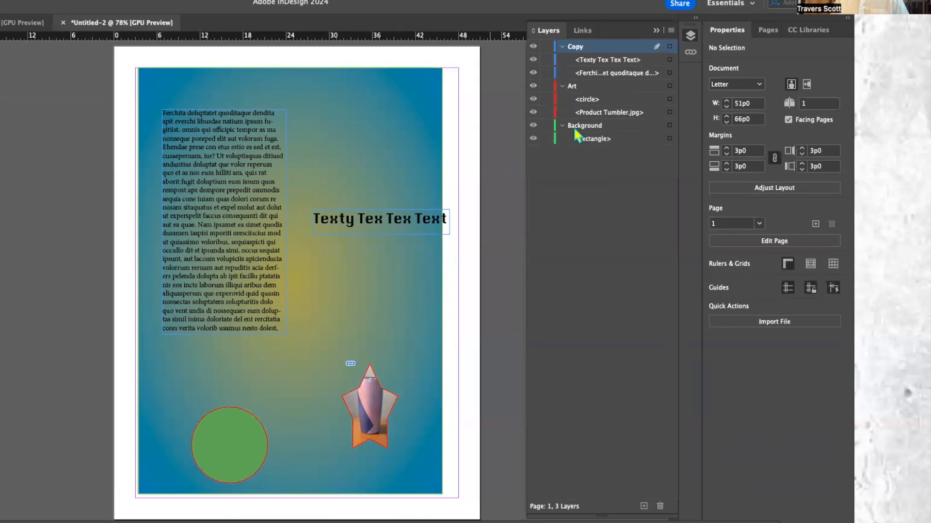
left_click(666, 57)
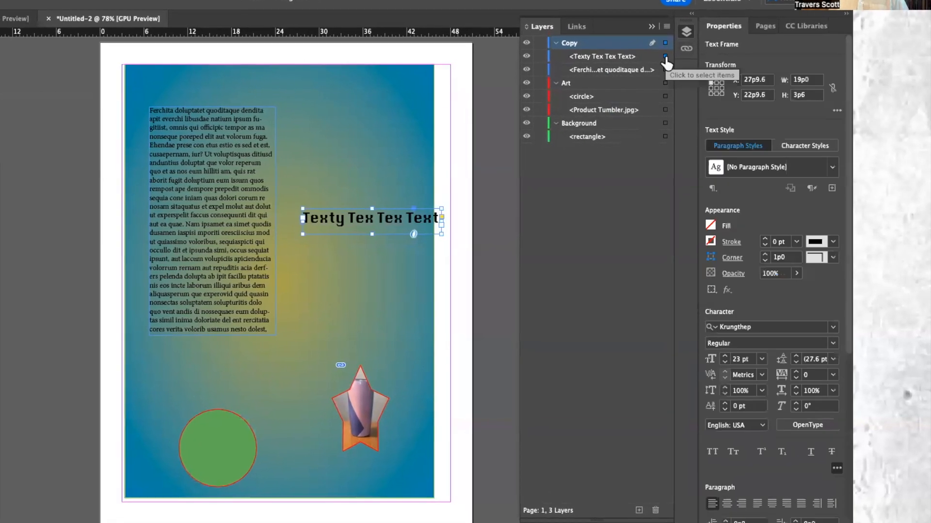
left_click(613, 82)
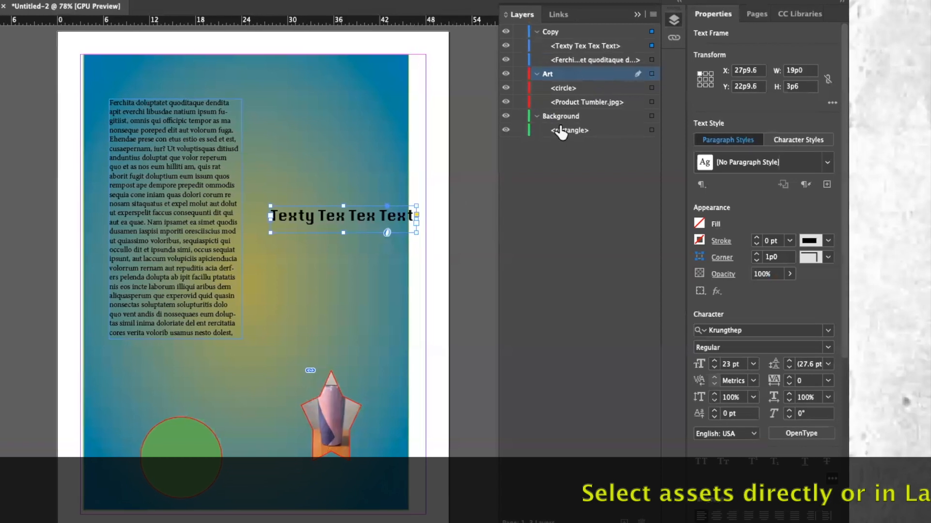
Activate the Background layer and shift its gradient rectangle on the page to X 4p3.6, Y 3p6.
left_click(626, 117)
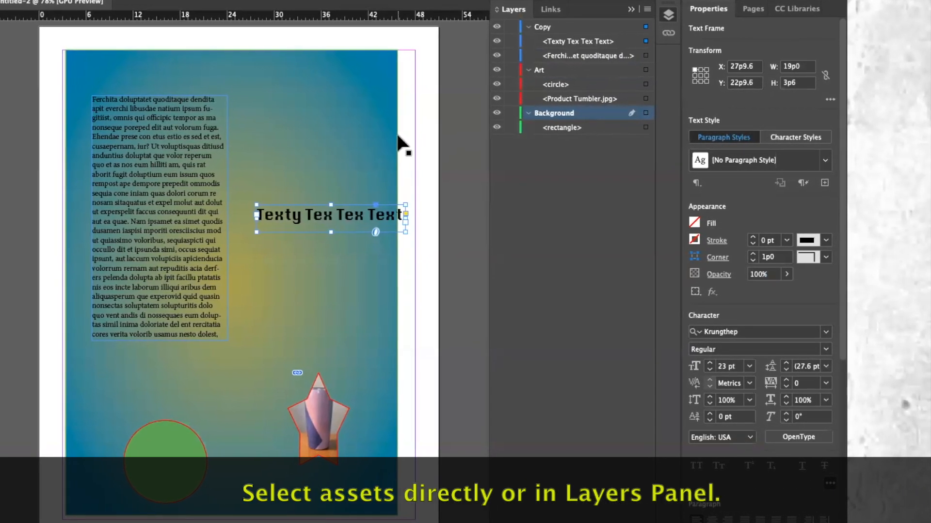
left_click(359, 137)
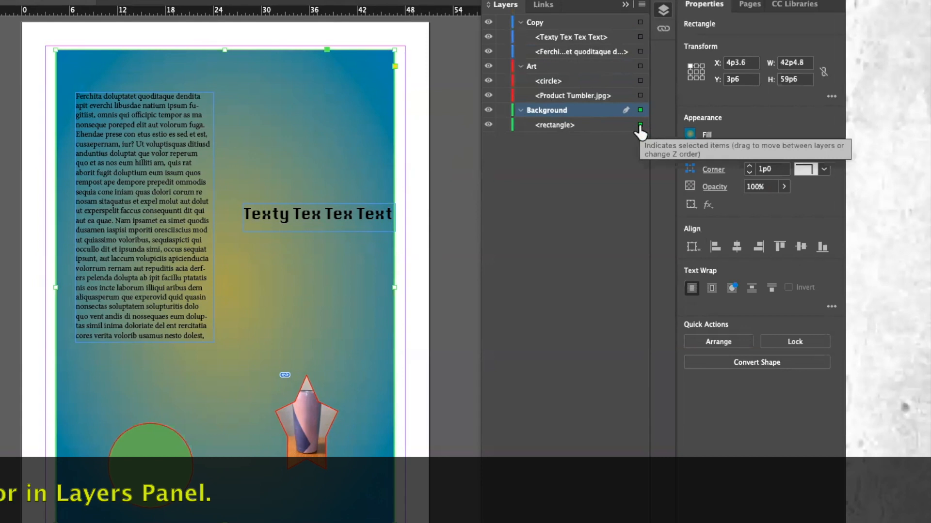
left_click(454, 212)
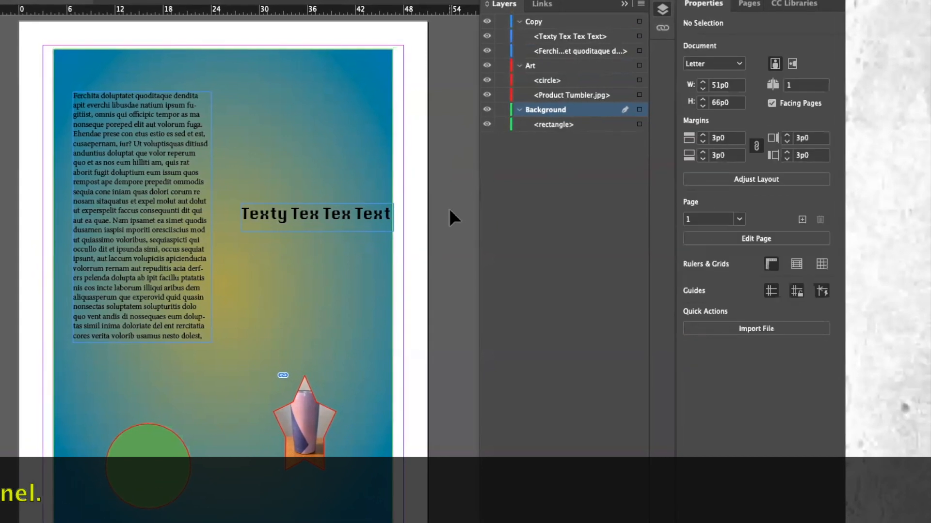
Lock the Background layer through its layer options.
left_click(564, 22)
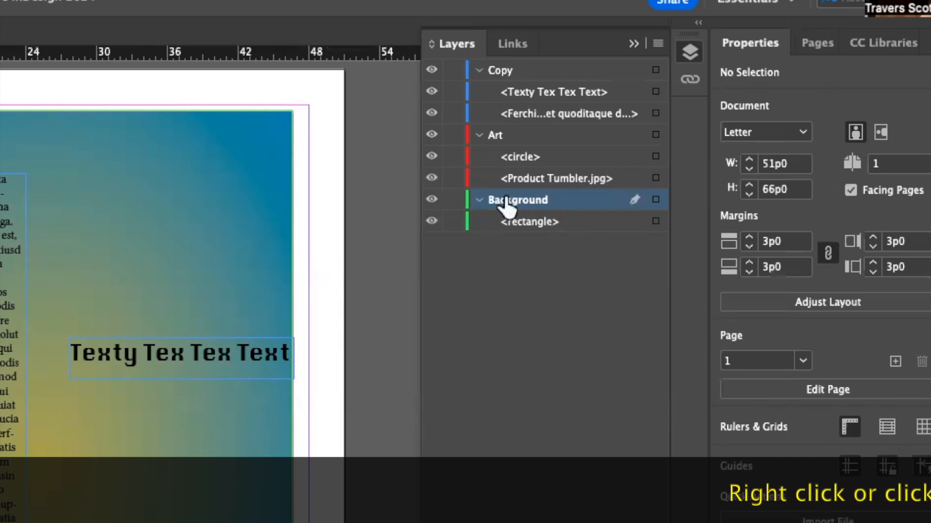
left_click(660, 46)
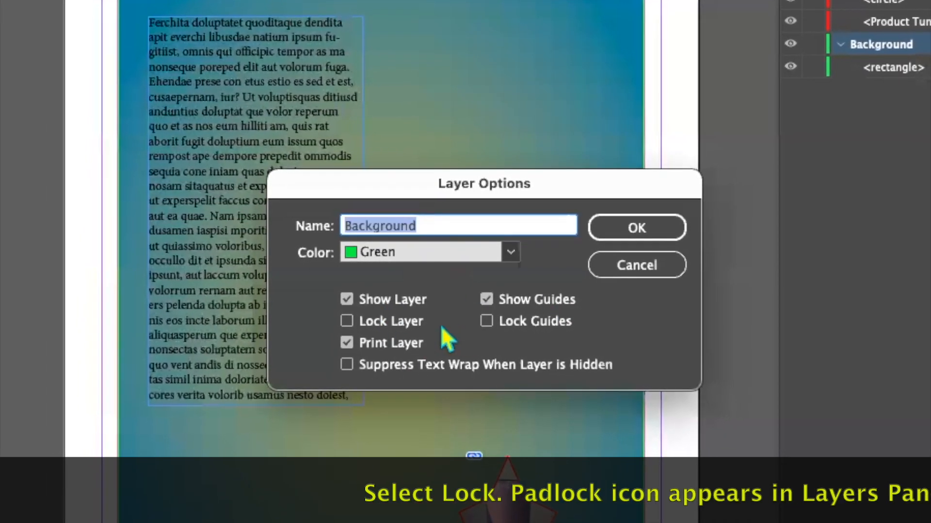
left_click(347, 322)
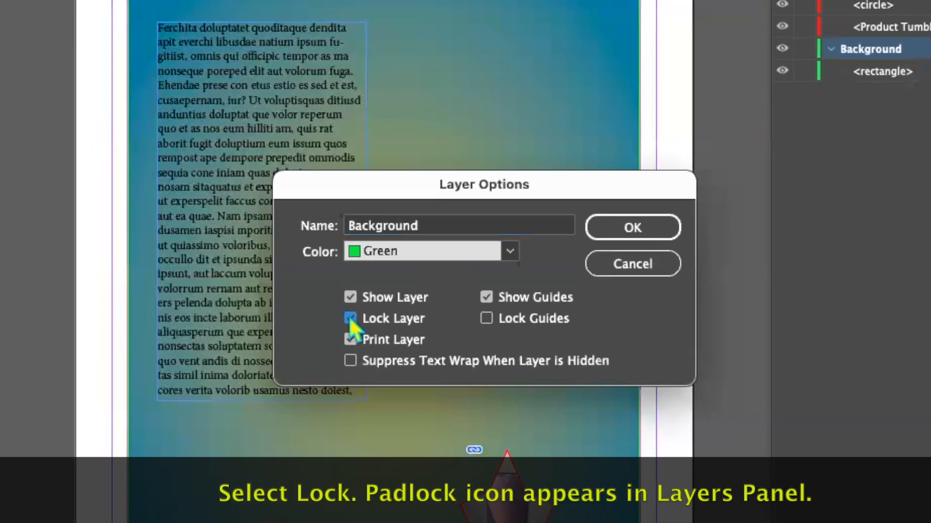
left_click(625, 227)
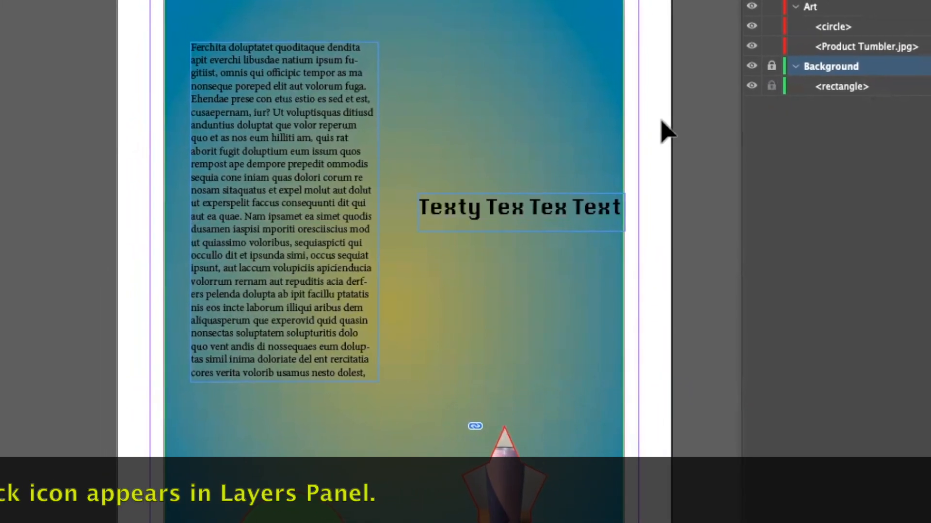
Test the background lock by trying to select the headline frame, the empty gradient area and the star image on the page.
left_click(520, 227)
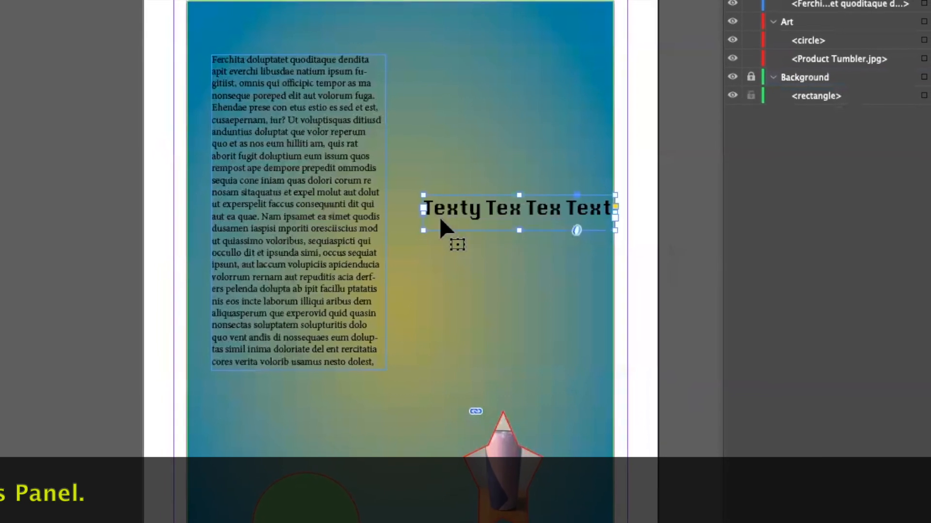
left_click(410, 228)
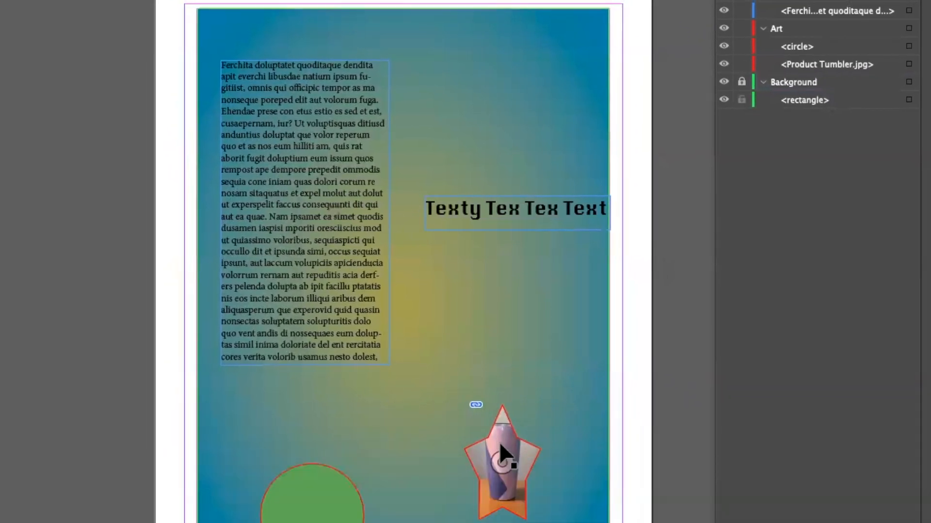
left_click(499, 440)
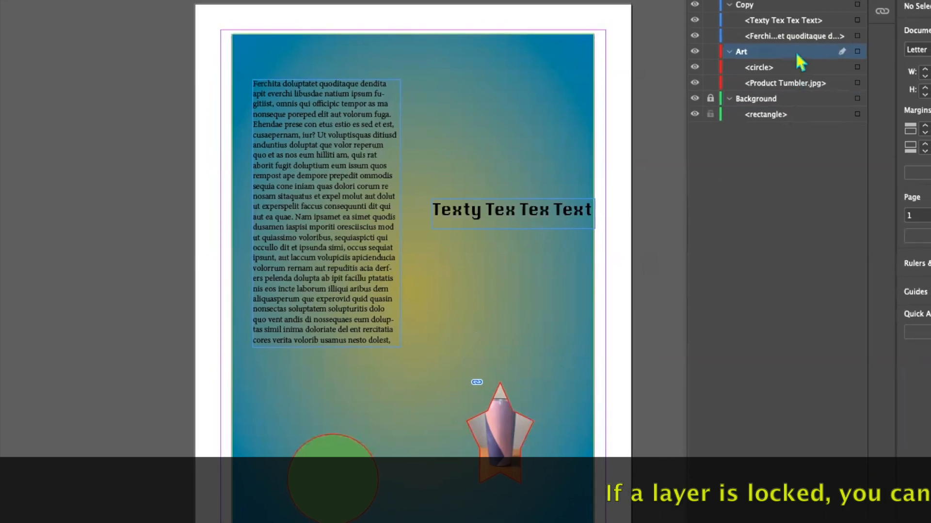
Lock the Art layer through its layer options.
left_click(865, 2)
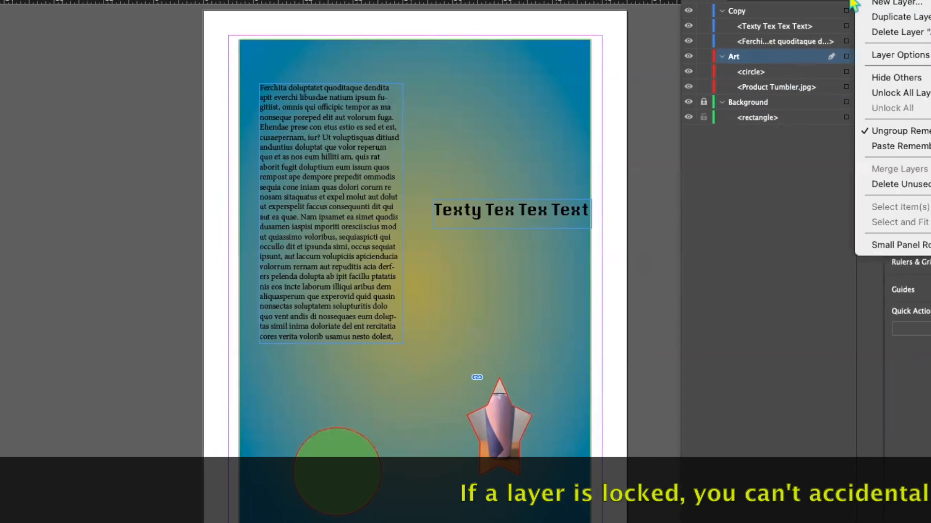
left_click(893, 58)
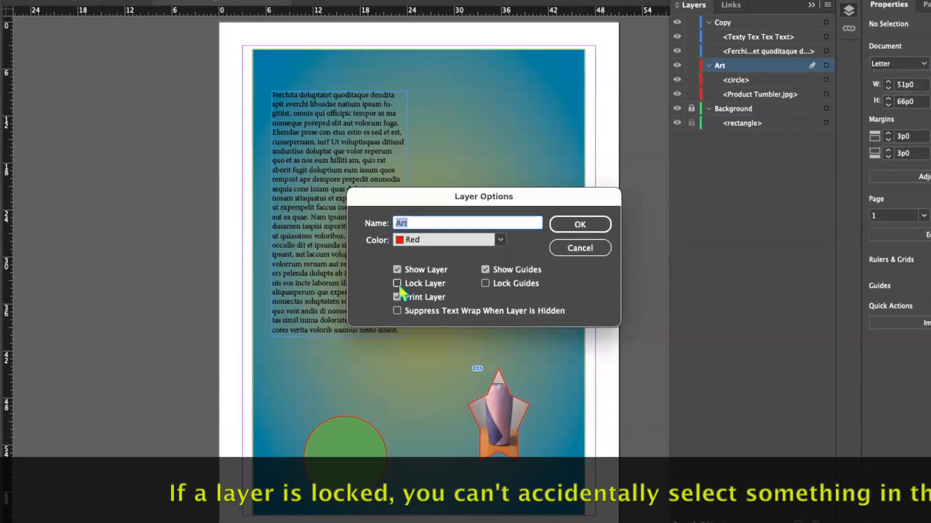
left_click(396, 283)
left_click(580, 225)
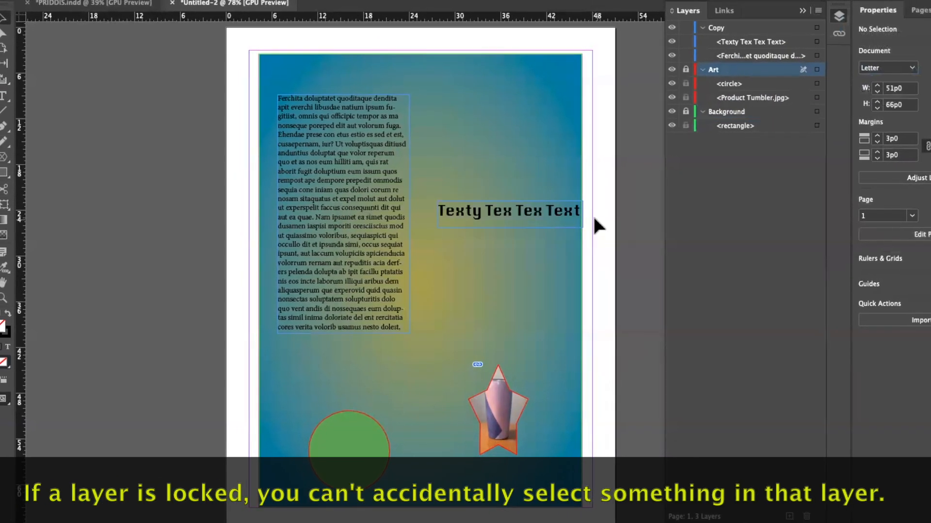
Select both text frames with a marquee across the page, move them down together to X 5p6, Y 14p9.6, and deselect them.
left_click_drag(187, 113, 608, 411)
left_click_drag(365, 313, 359, 351)
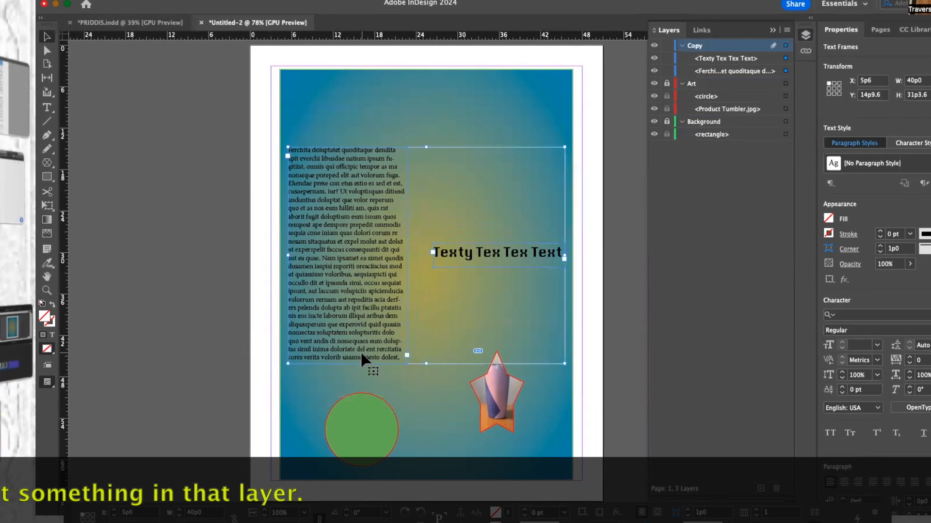
left_click(178, 262)
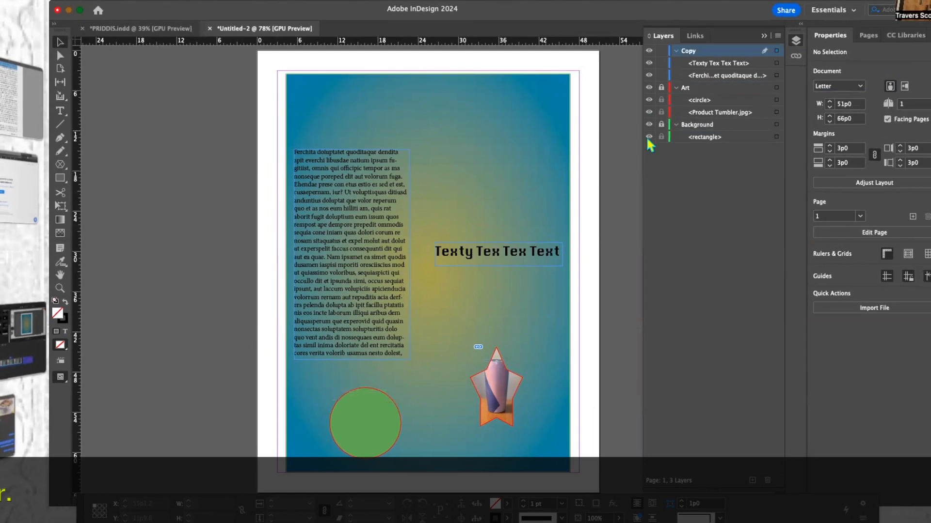